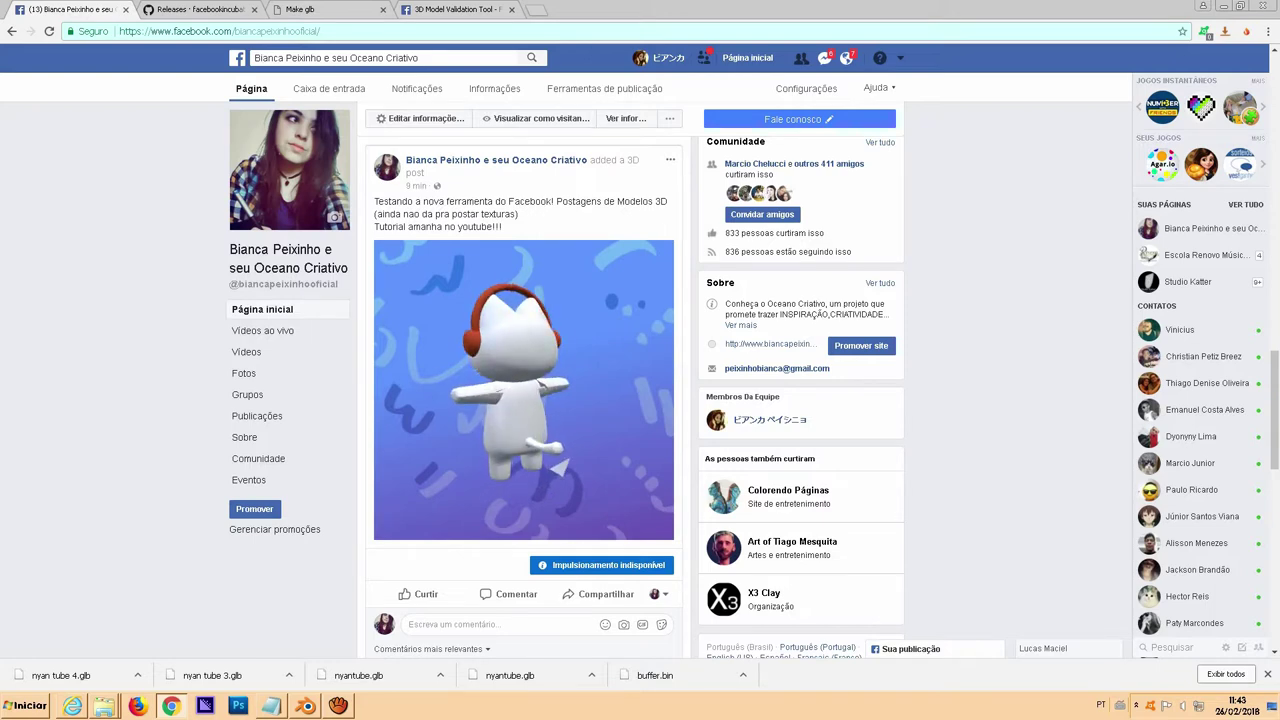
# Scroll through the Facebook 3D cat model post, then bring up the blue teapot scene in Blender
pyautogui.scroll(-1, 490, 465)
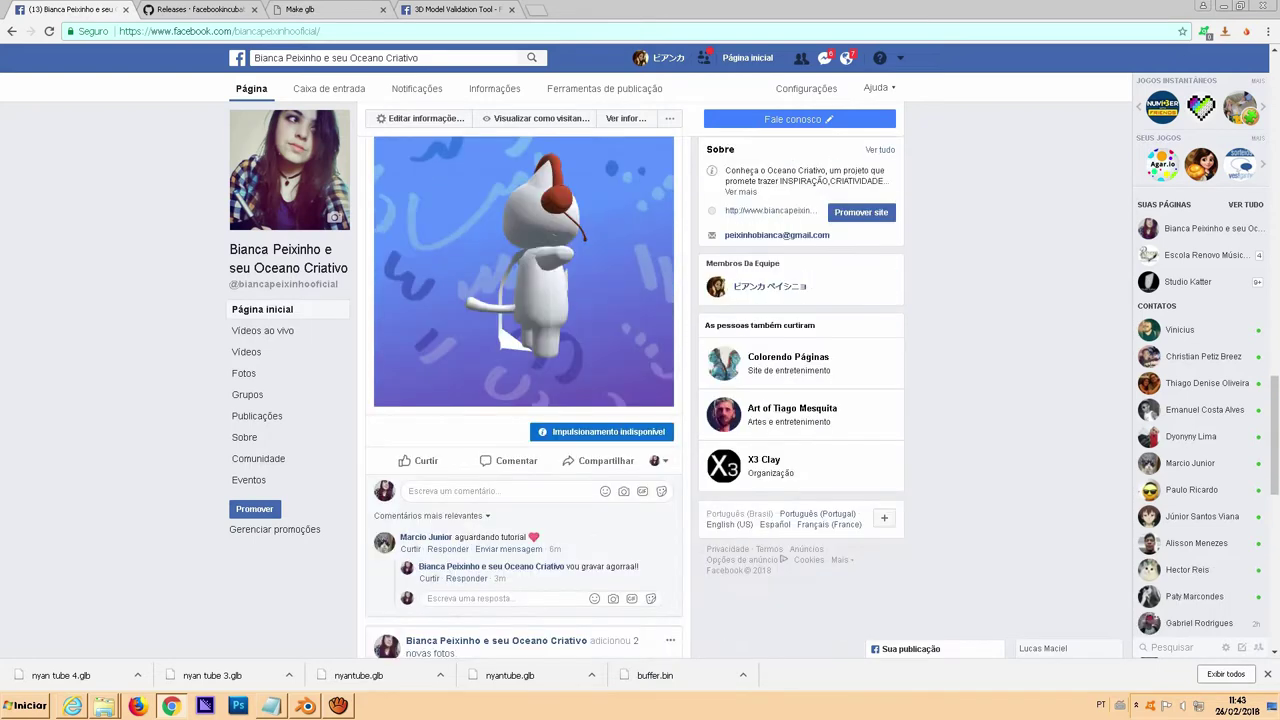
pyautogui.scroll(1, 523, 400)
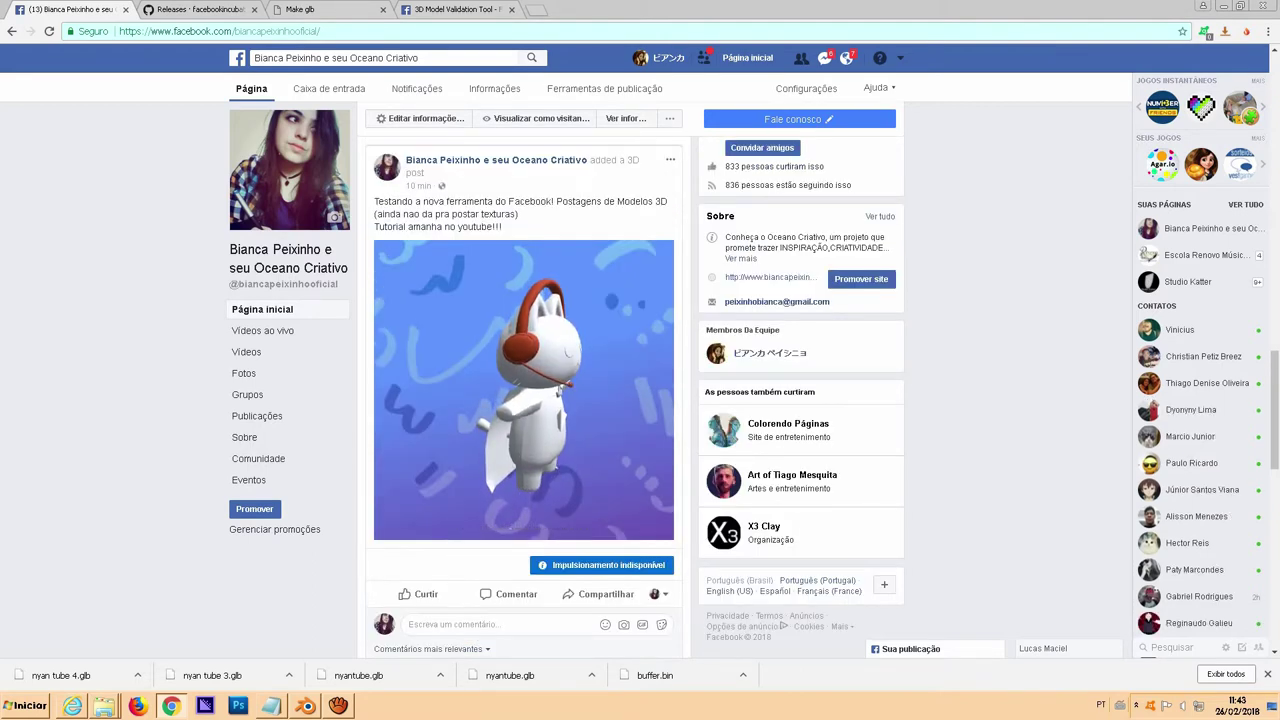
pyautogui.click(305, 706)
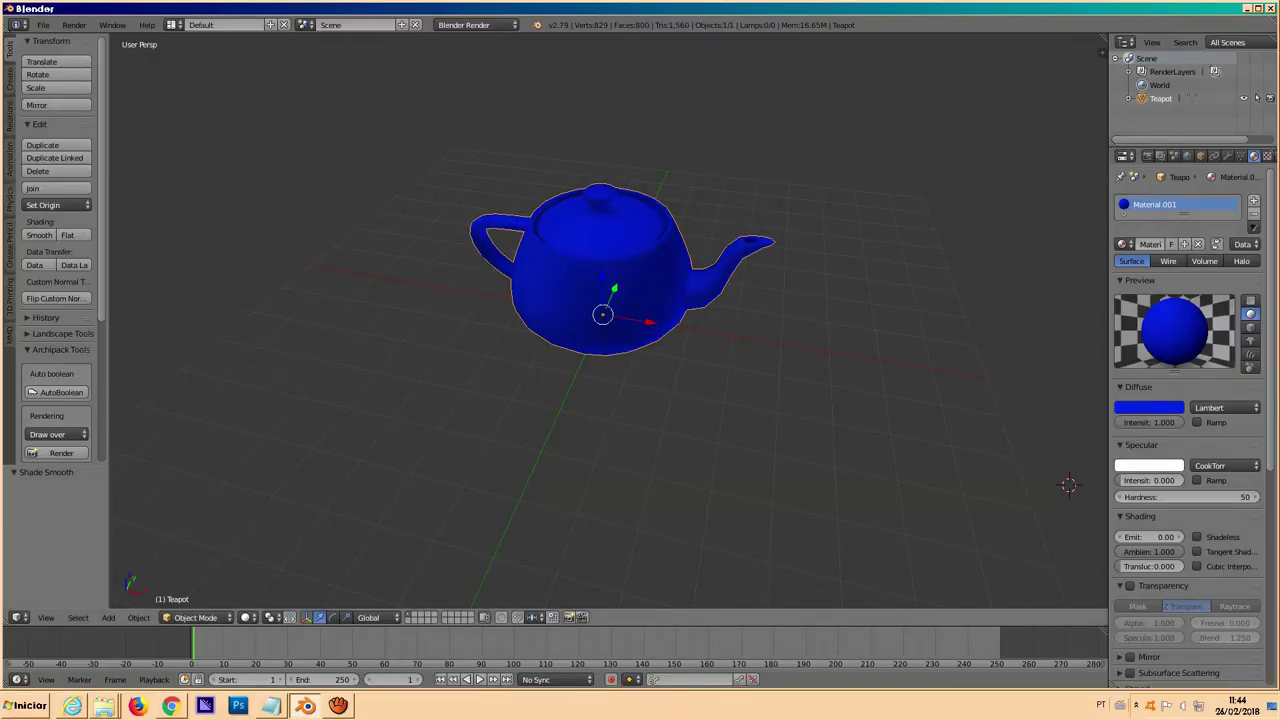
# Zoom in and out on the blue teapot in the viewport and open the File menu
pyautogui.scroll(-3, 1066, 483)
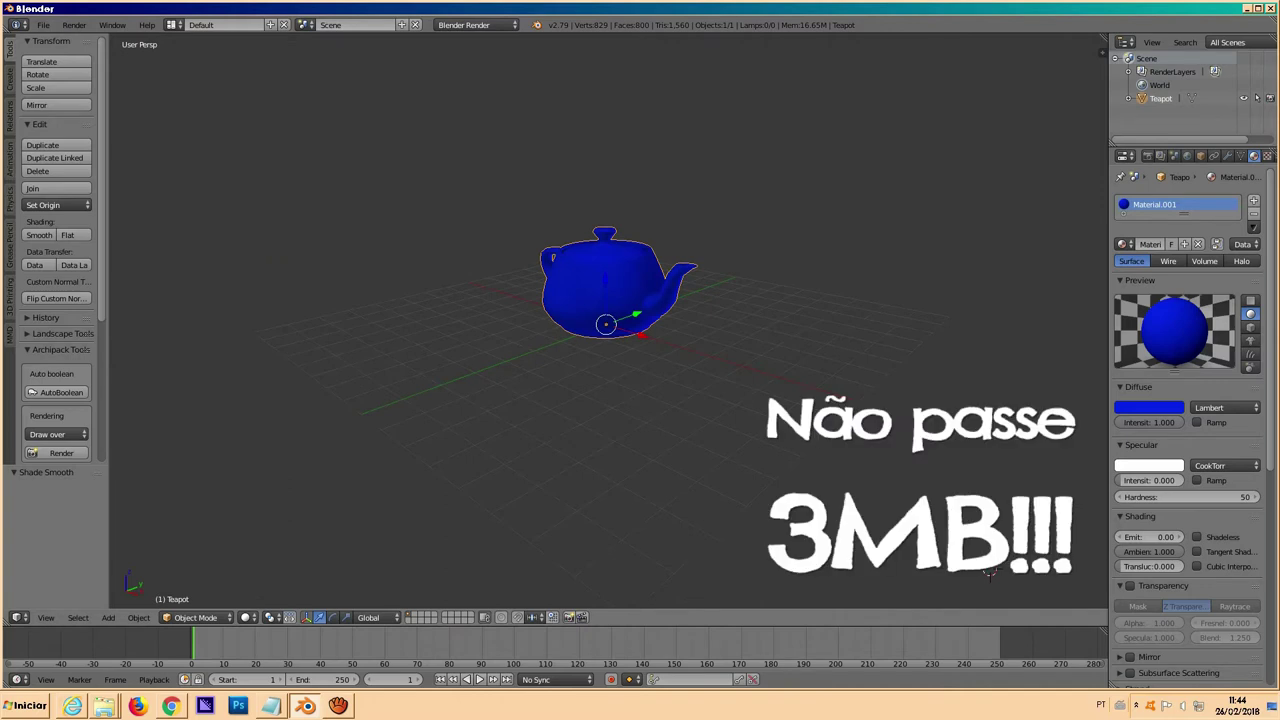
pyautogui.scroll(2, 990, 573)
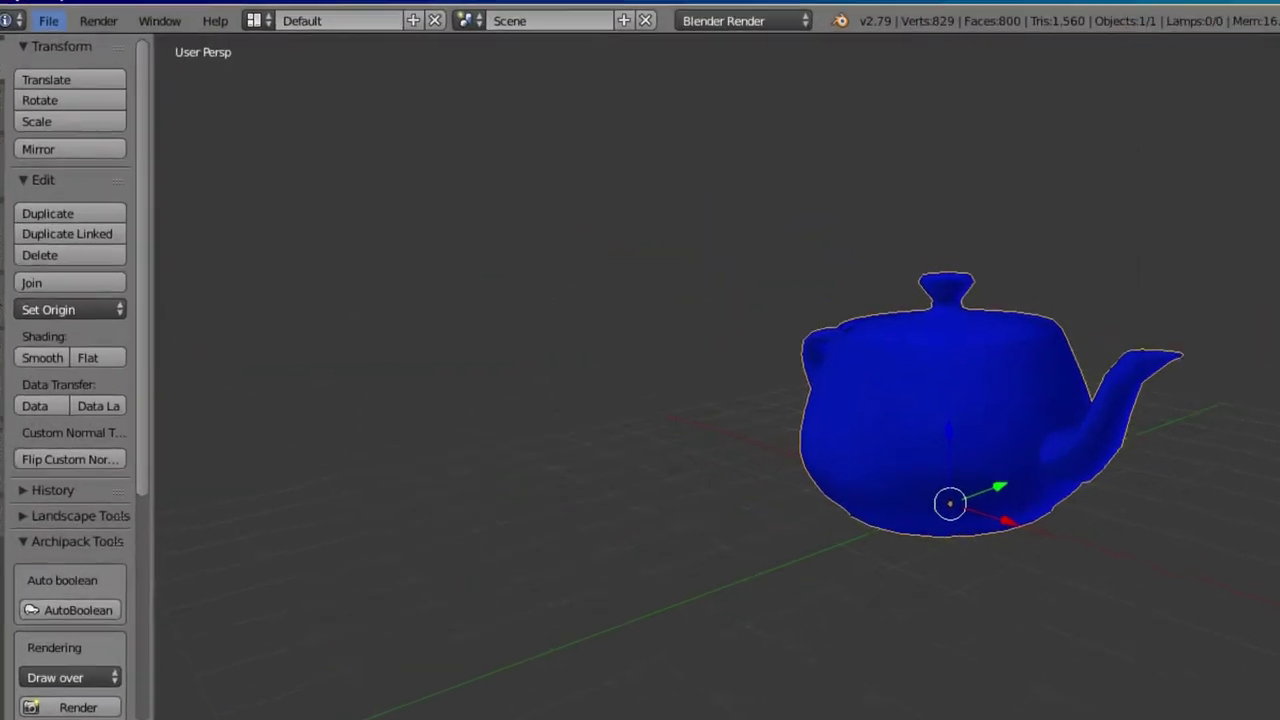
pyautogui.click(43, 24)
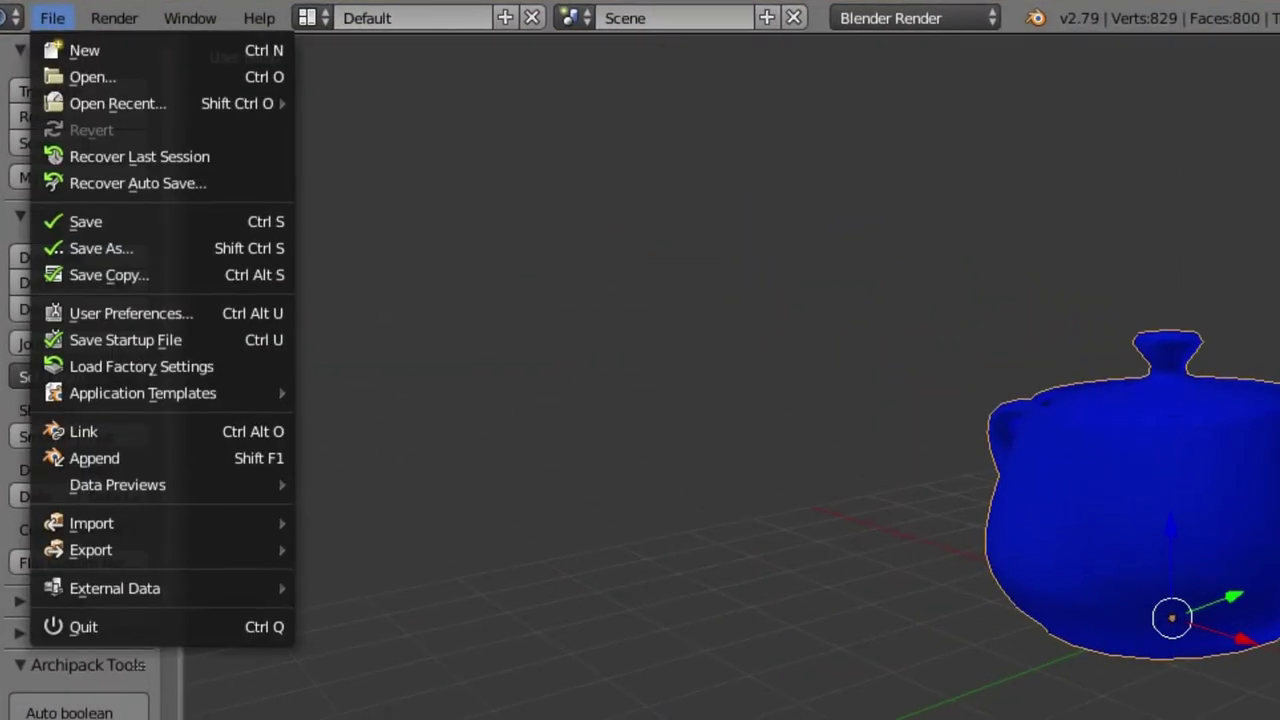
# Export the teapot as pote.fbx to the asf folder in FBX 6.1 ASCII, without modifiers or animation
pyautogui.moveTo(87, 517)
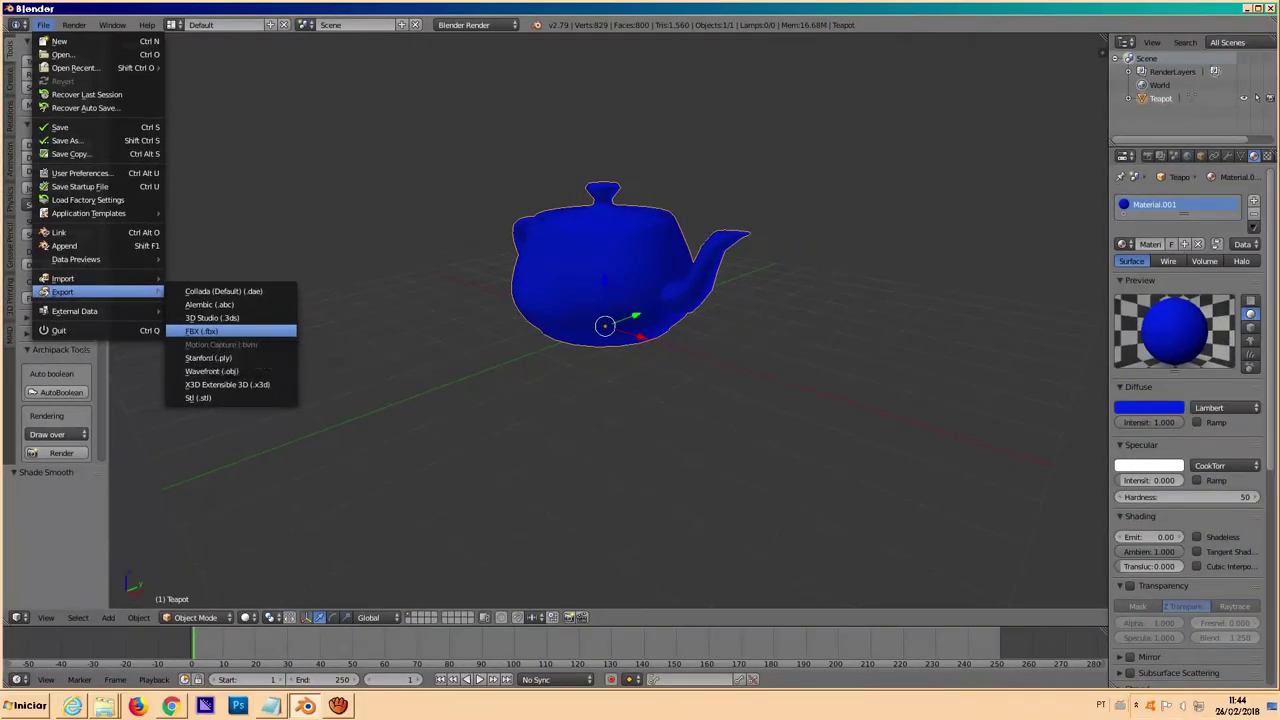
pyautogui.click(256, 428)
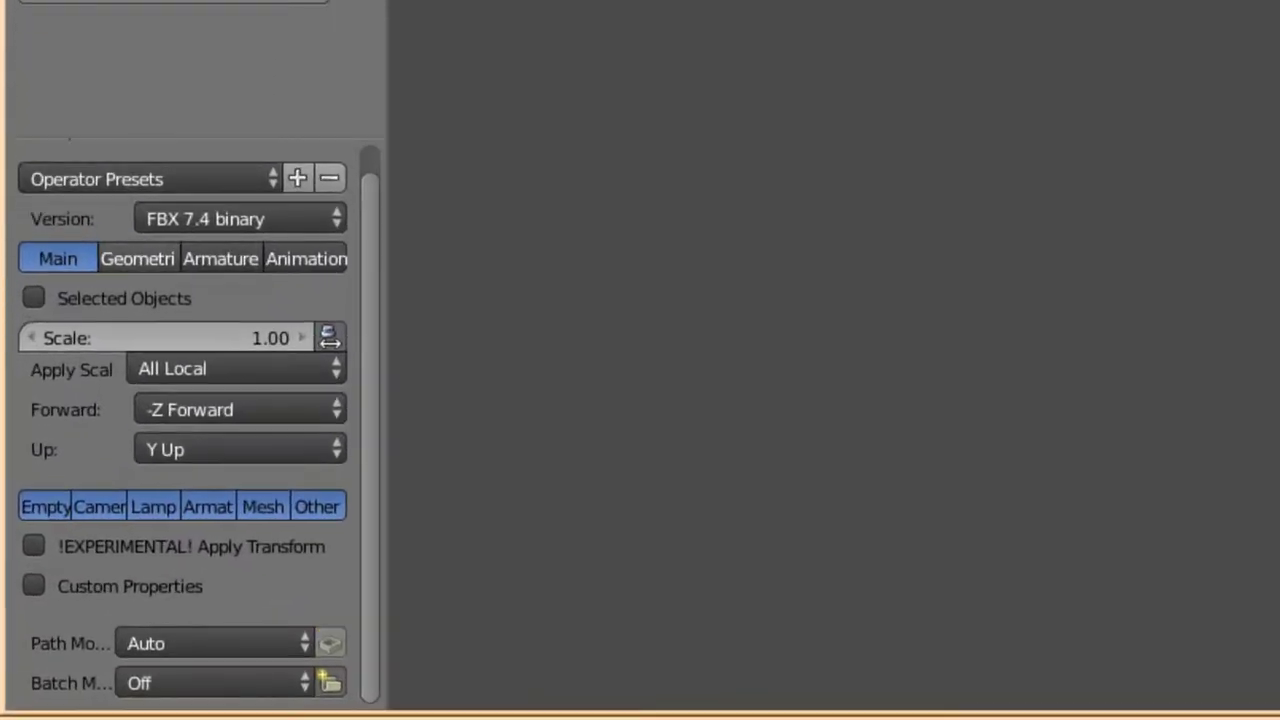
pyautogui.click(240, 218)
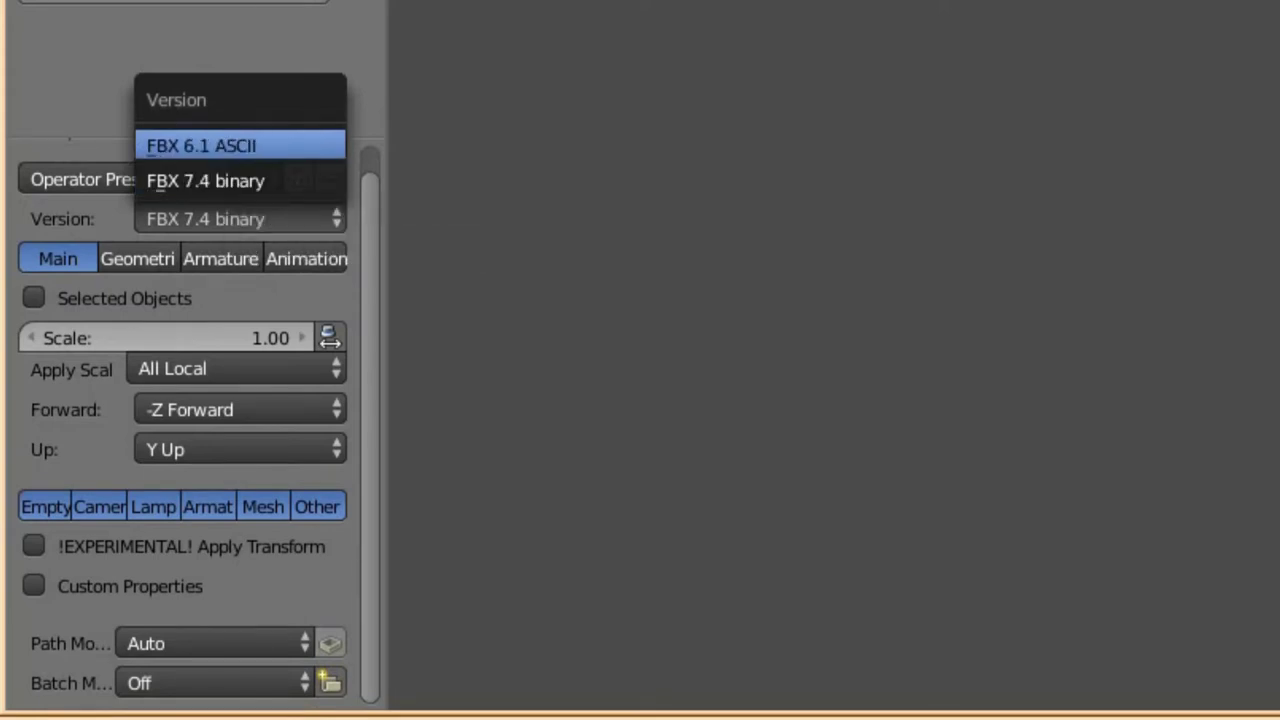
pyautogui.click(200, 146)
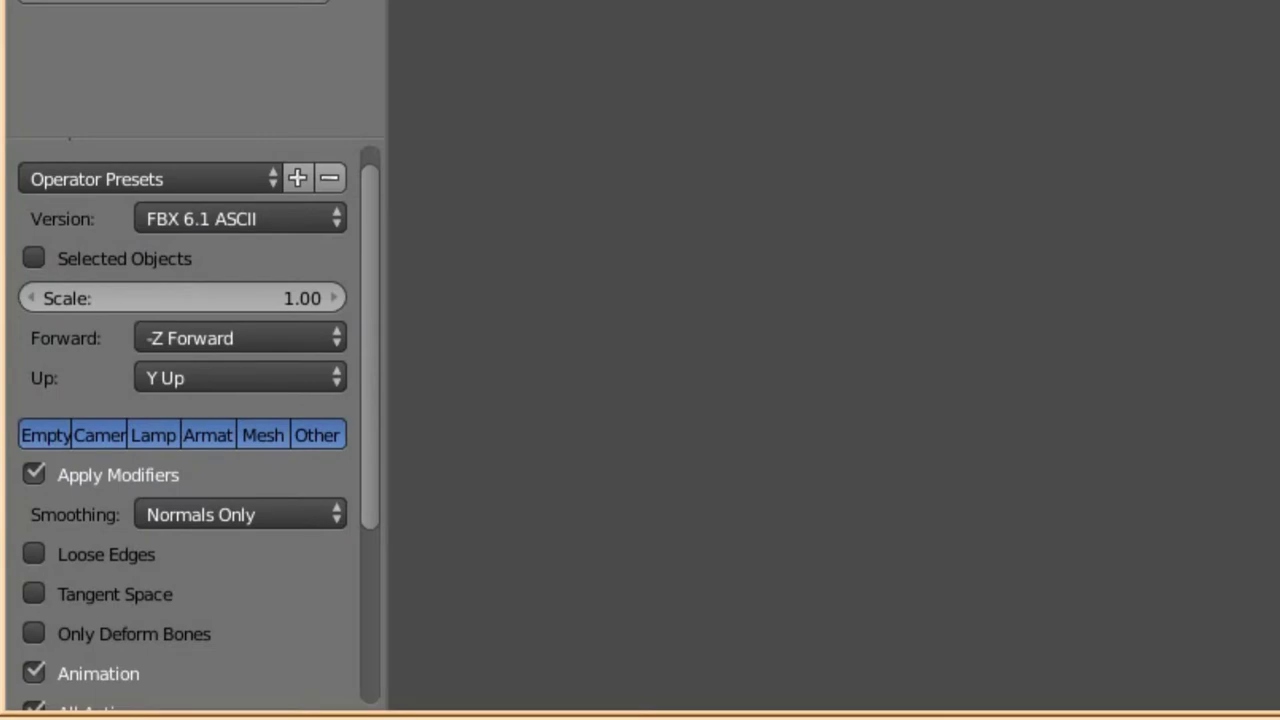
pyautogui.scroll(-2, 180, 420)
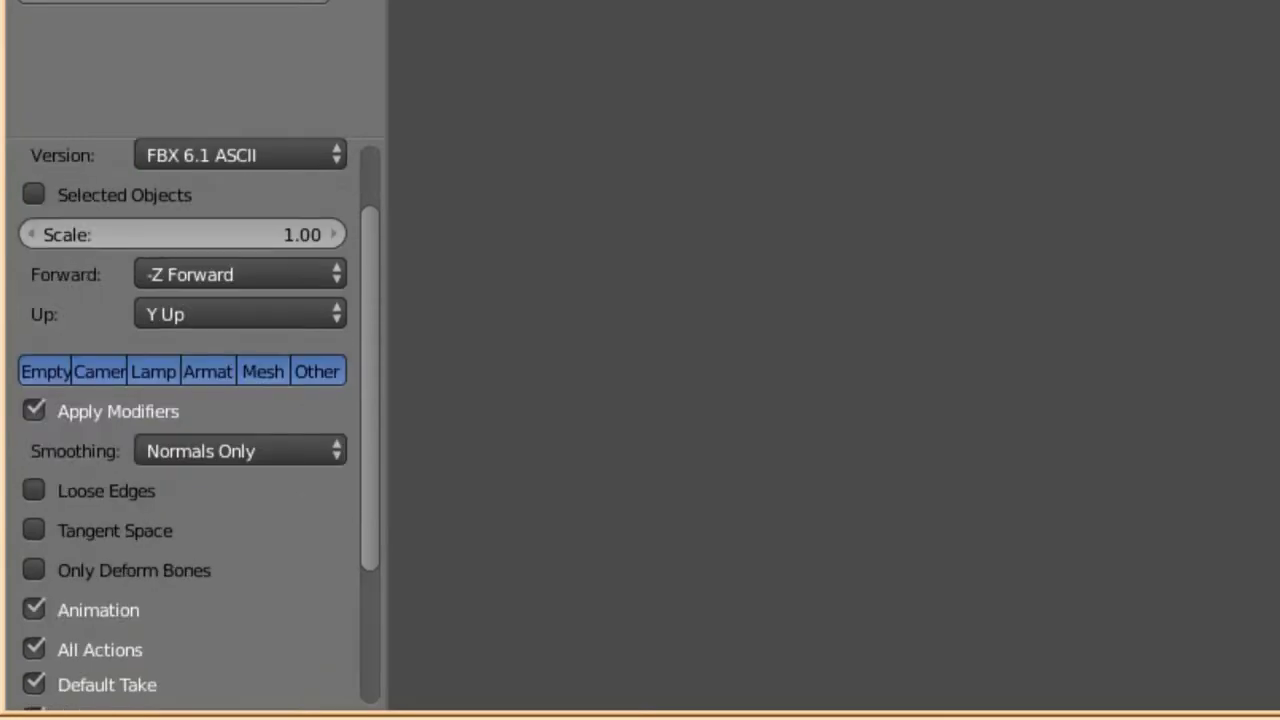
pyautogui.click(34, 411)
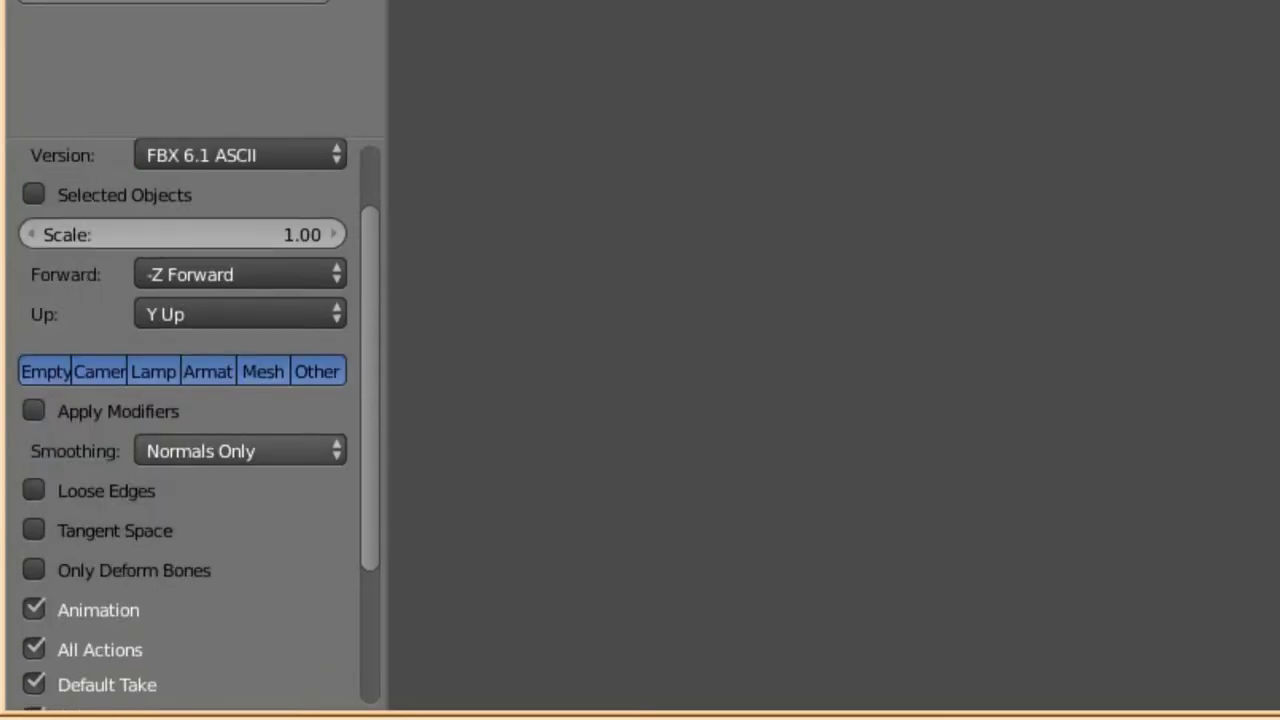
pyautogui.scroll(-2, 34, 411)
pyautogui.scroll(-2, 34, 483)
pyautogui.click(34, 483)
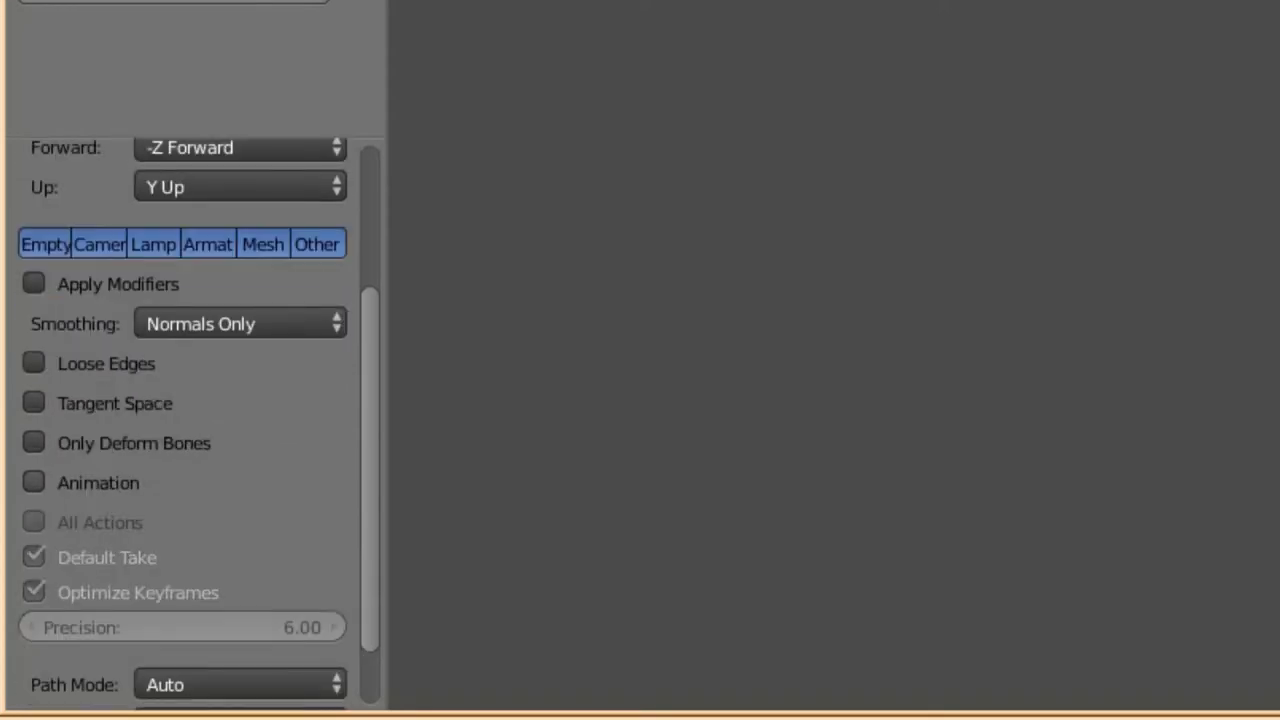
pyautogui.scroll(5, 190, 430)
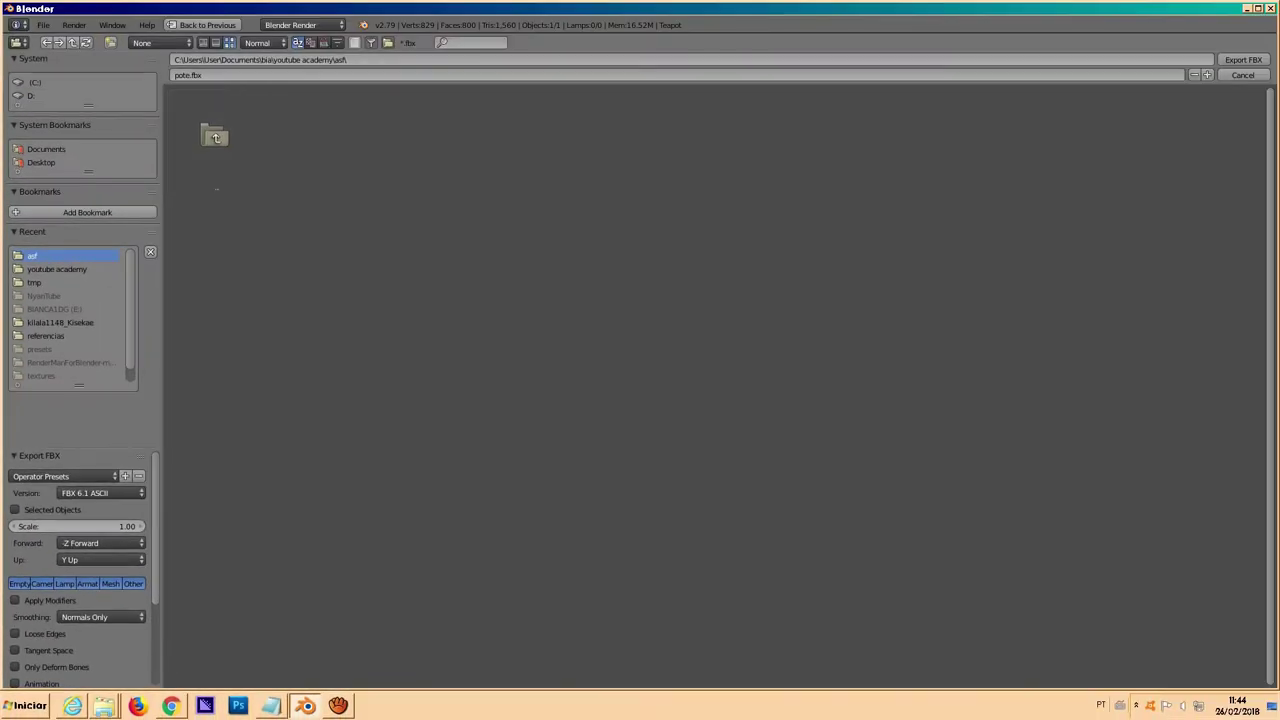
pyautogui.click(1243, 60)
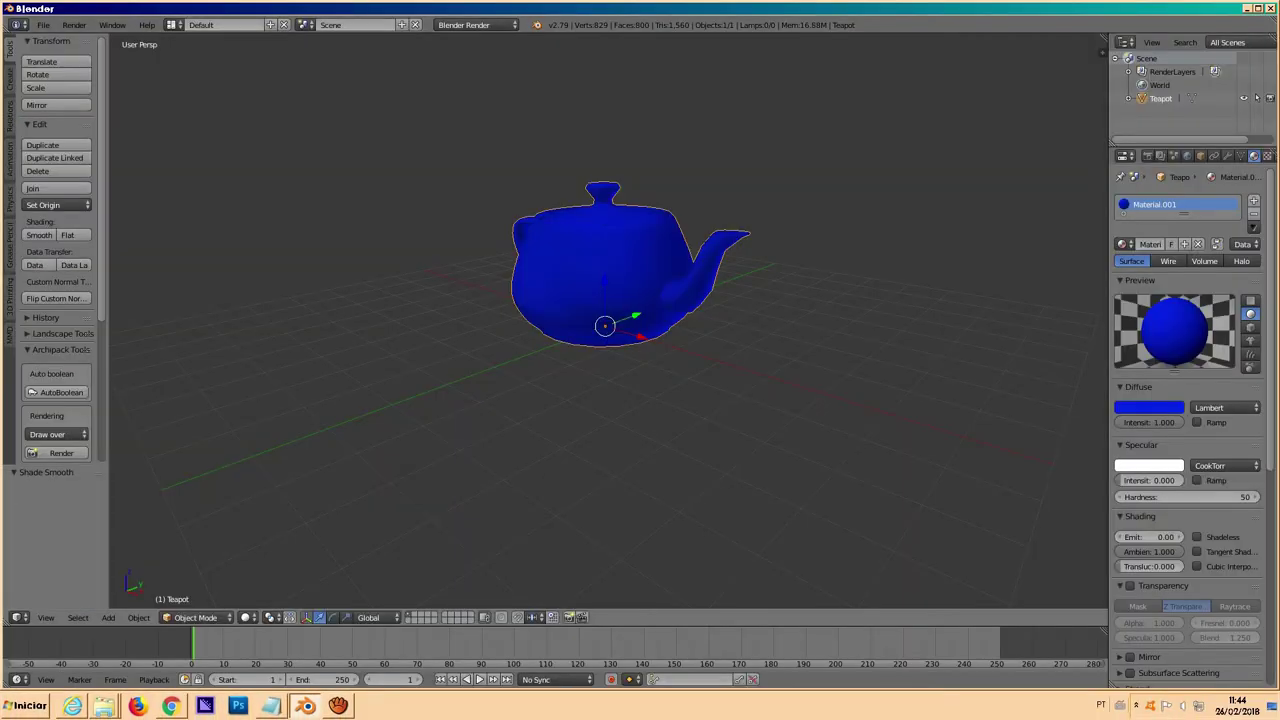
# Select the exported pote file in the asf folder and check the FBX2glTF releases page
pyautogui.hotkey('alt', 'Tab')
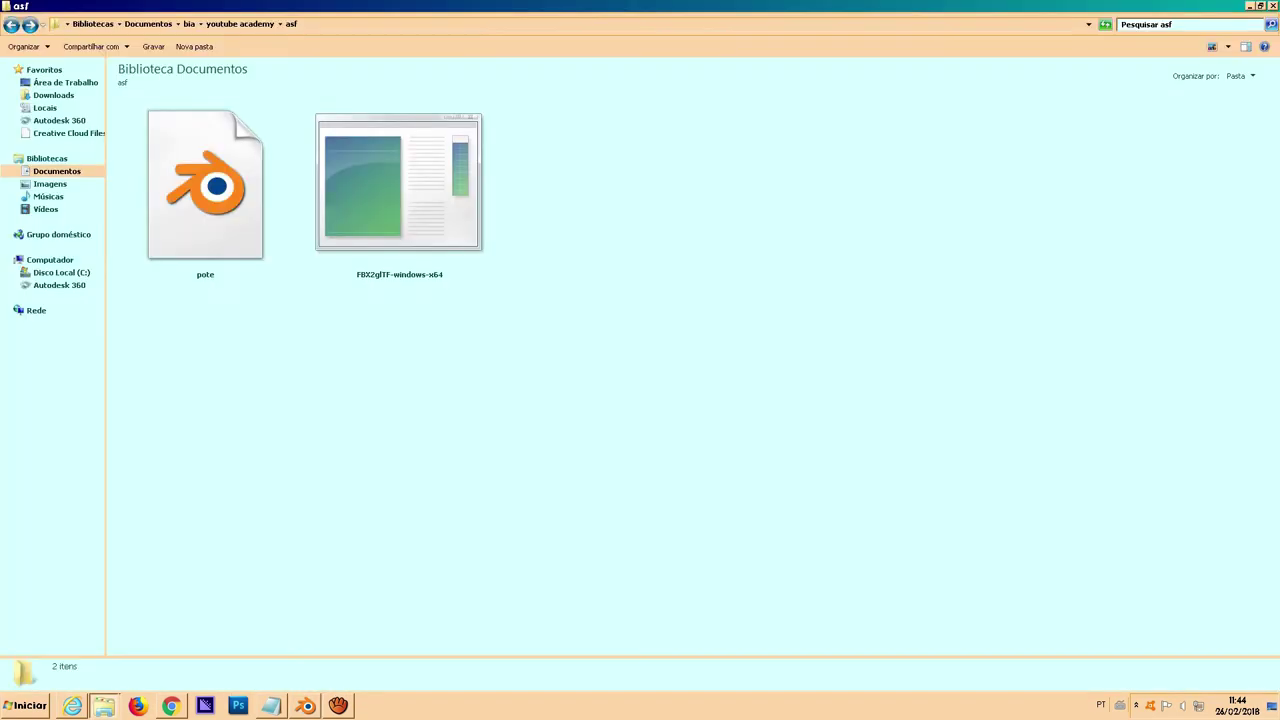
pyautogui.click(205, 185)
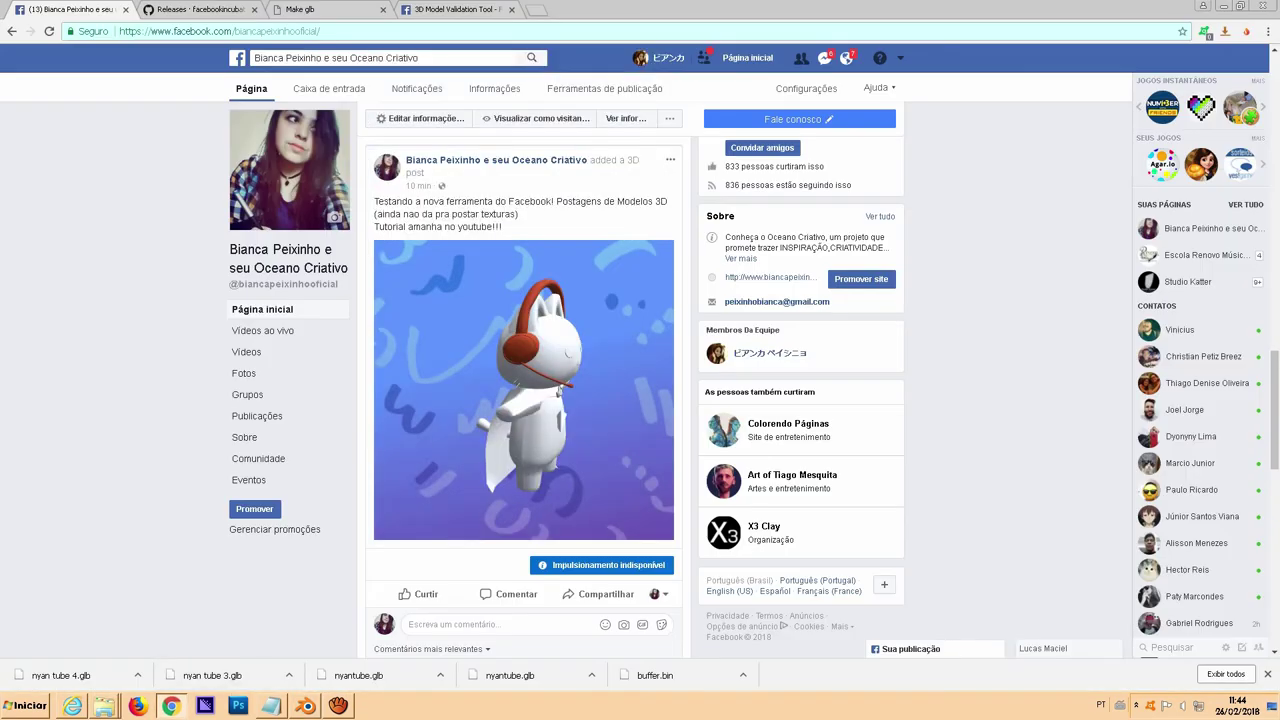
pyautogui.hotkey('ctrl', 'Tab')
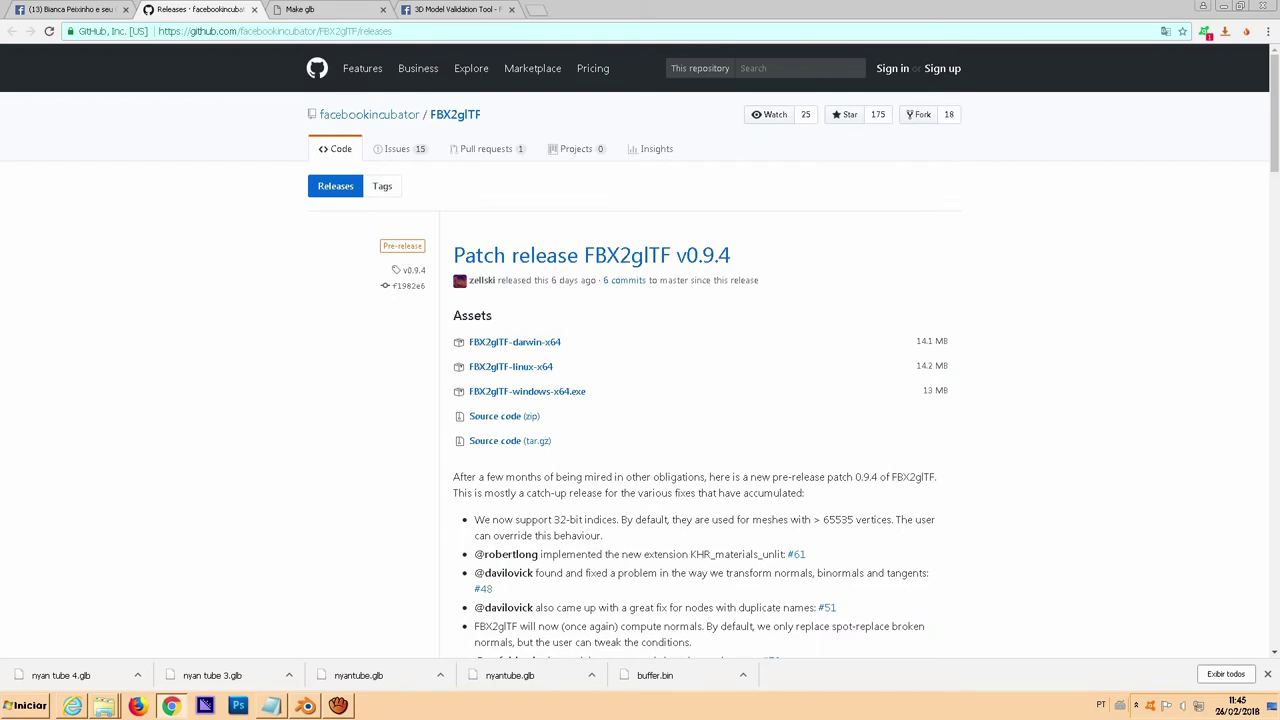
# Back in the asf folder, reselect pote beside the FBX2glTF-windows-x64 converter
pyautogui.click(104, 706)
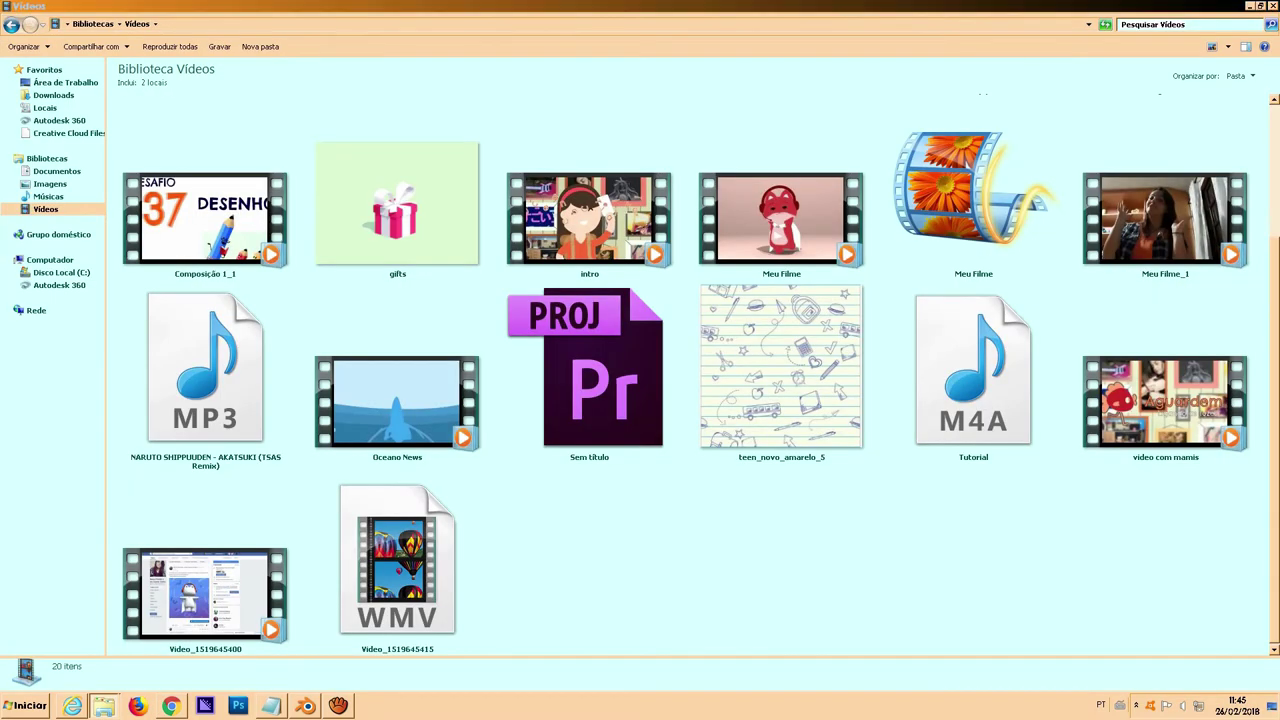
pyautogui.click(399, 185)
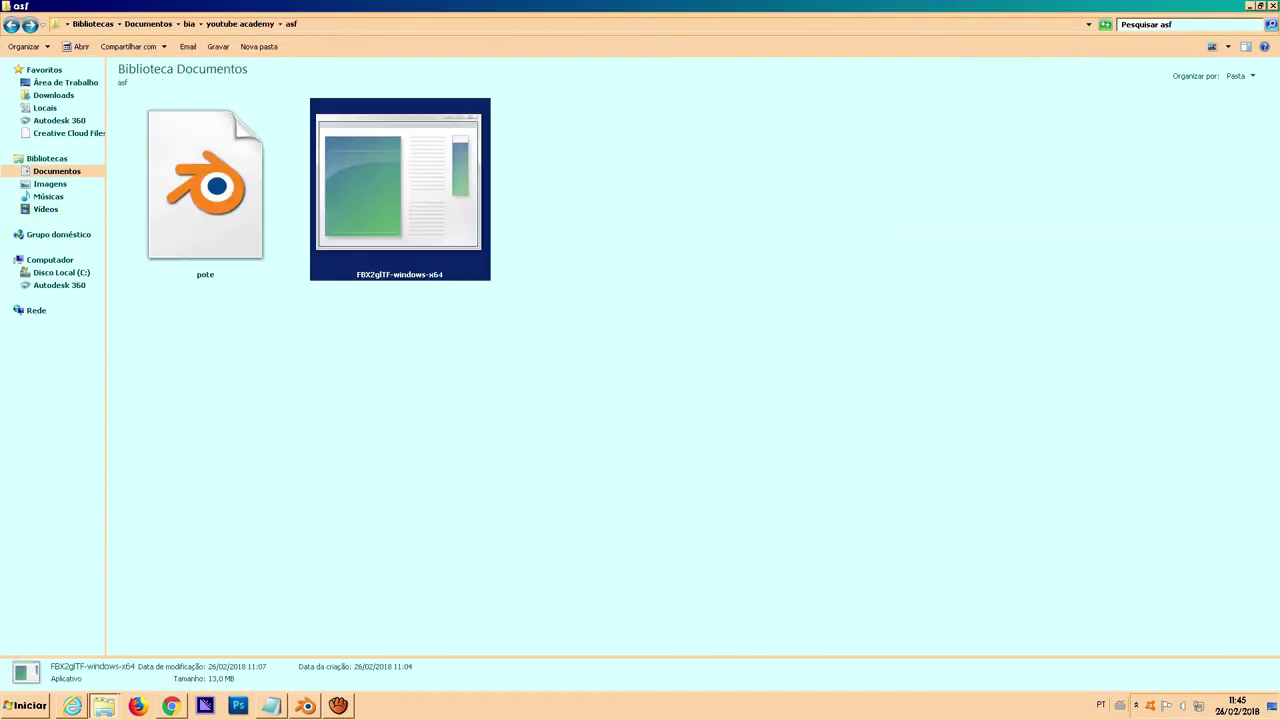
pyautogui.click(640, 400)
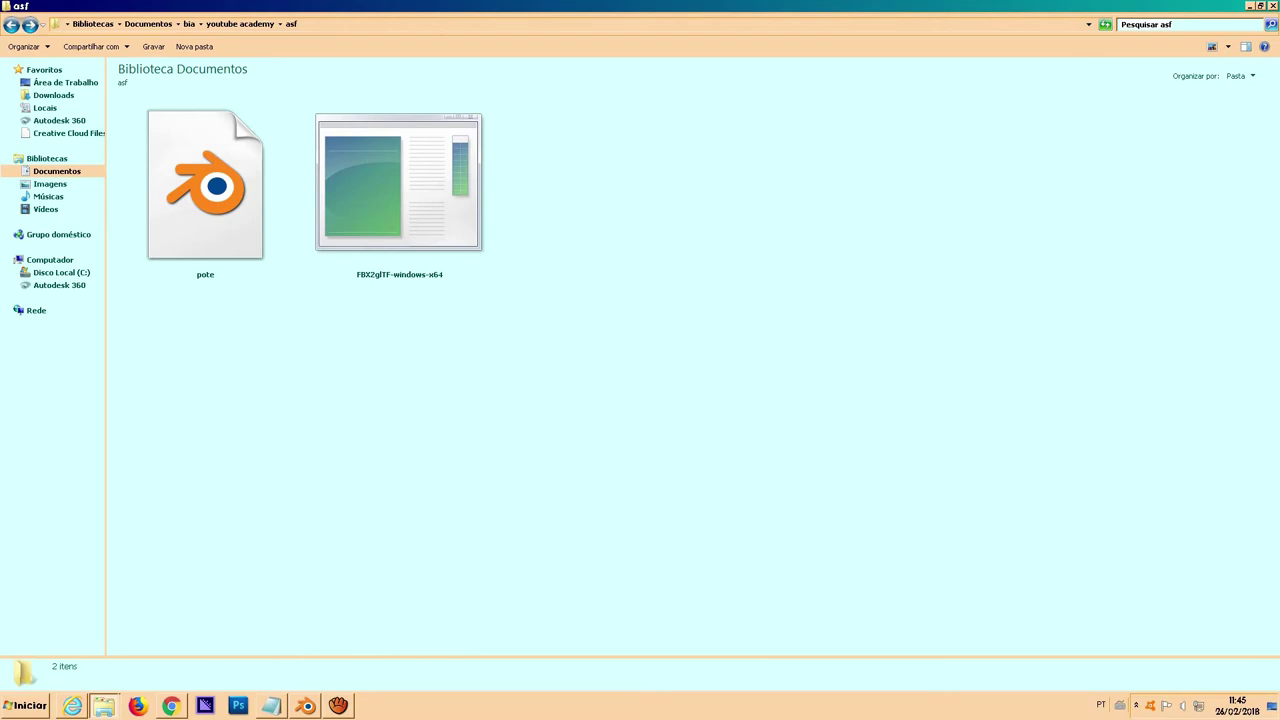
pyautogui.click(205, 185)
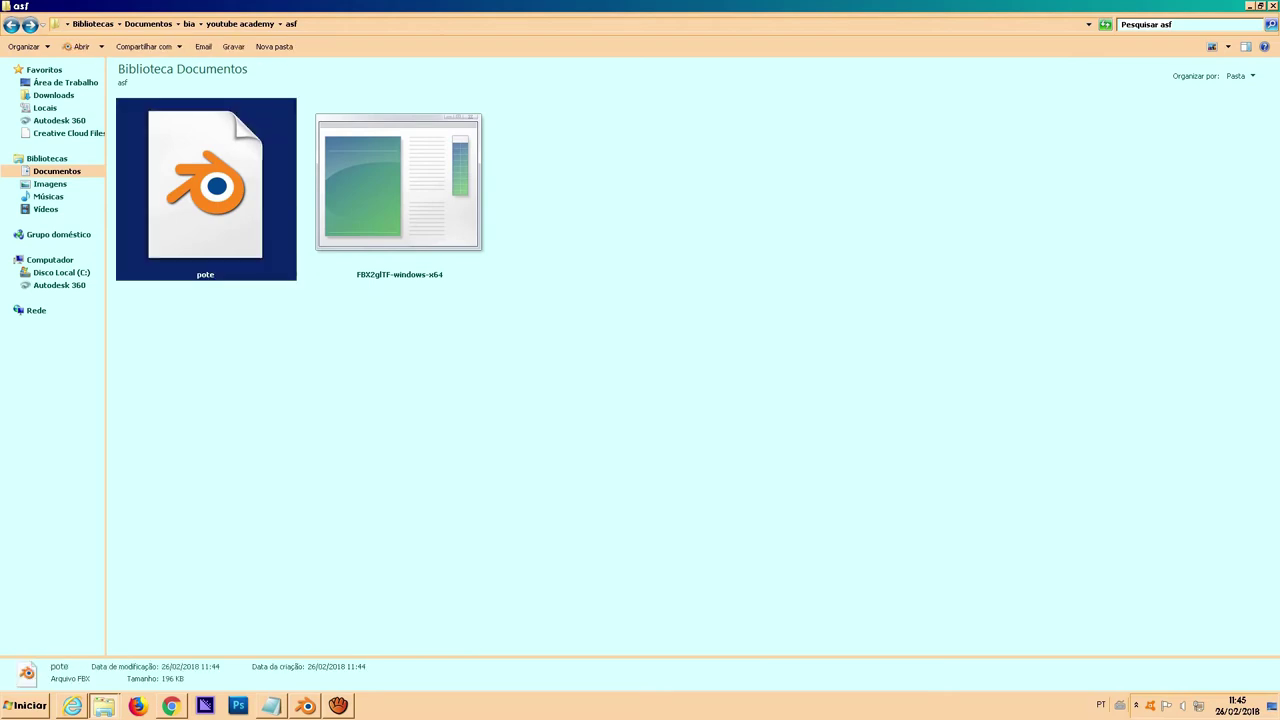
# Run FBX2glTF-windows-x64 on pote, confirming the unverified-app warning with Executar
pyautogui.keyDown('ctrl'); pyautogui.click(399, 185); pyautogui.keyUp('ctrl')
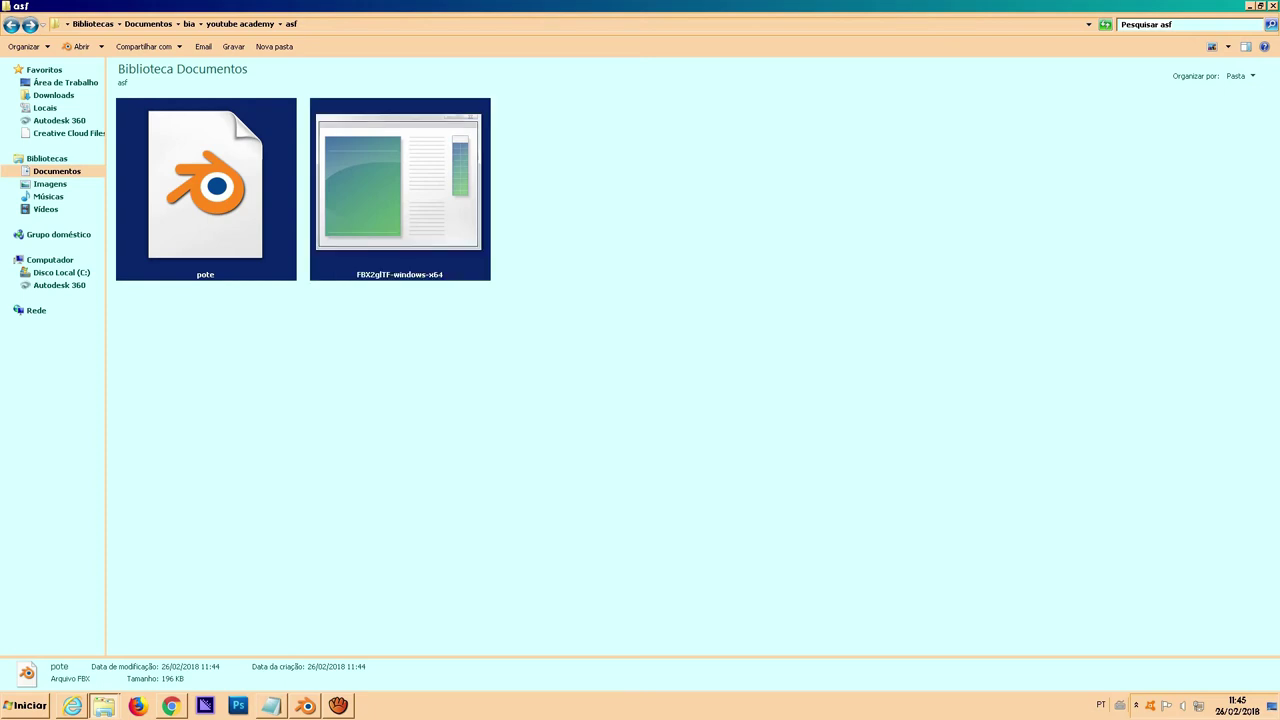
pyautogui.press('Return')
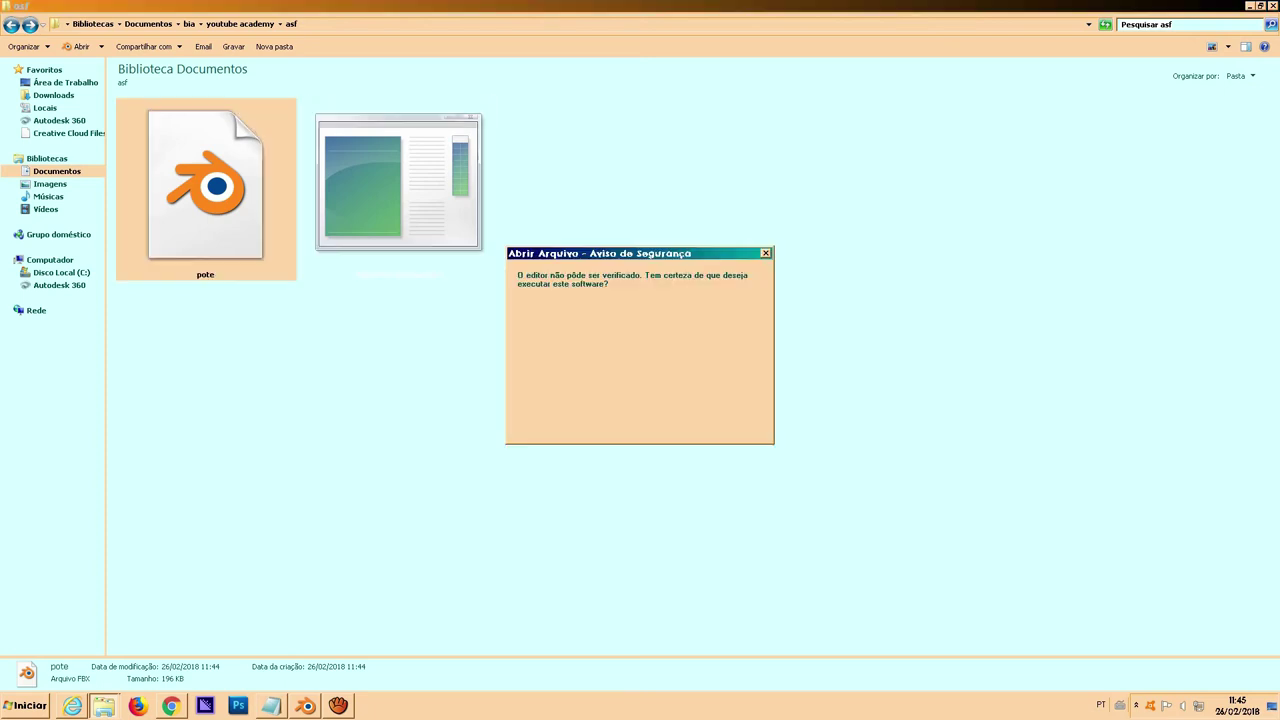
pyautogui.press('Left')
pyautogui.press('Return')
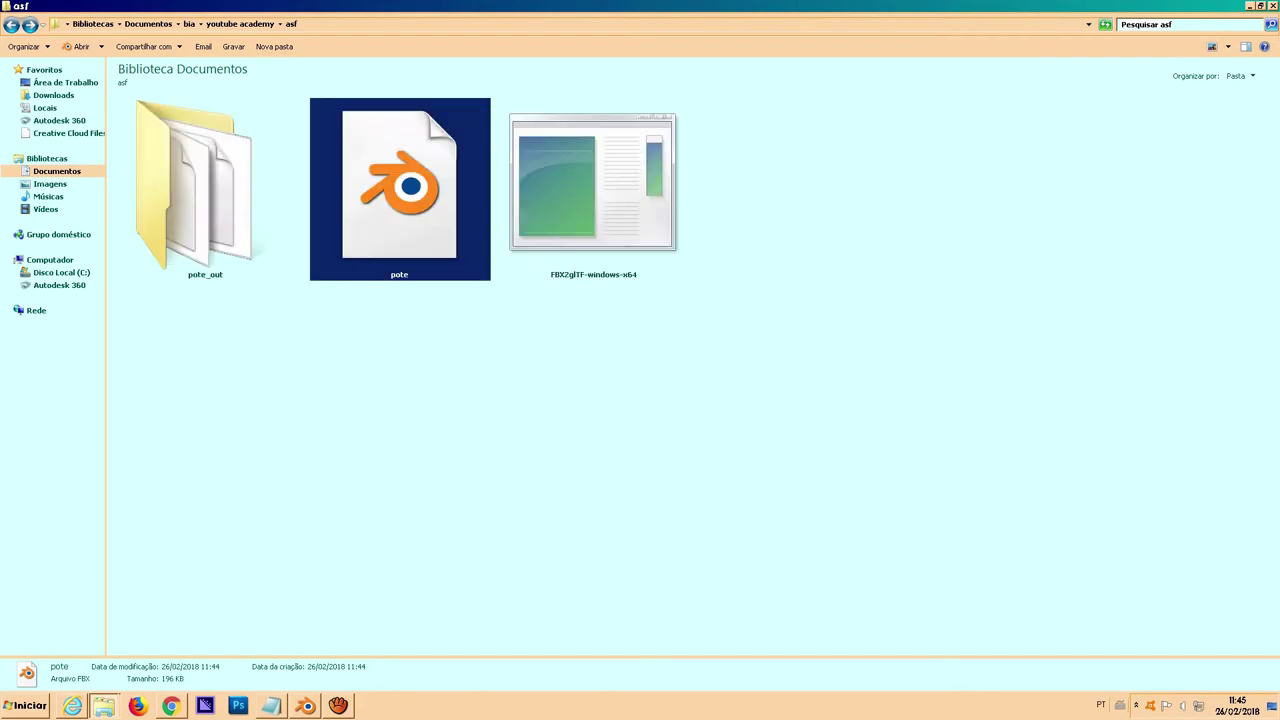
# Open the new pote_out folder and select buffer.bin and pote.gltf
pyautogui.click(205, 190)
pyautogui.press('Return')
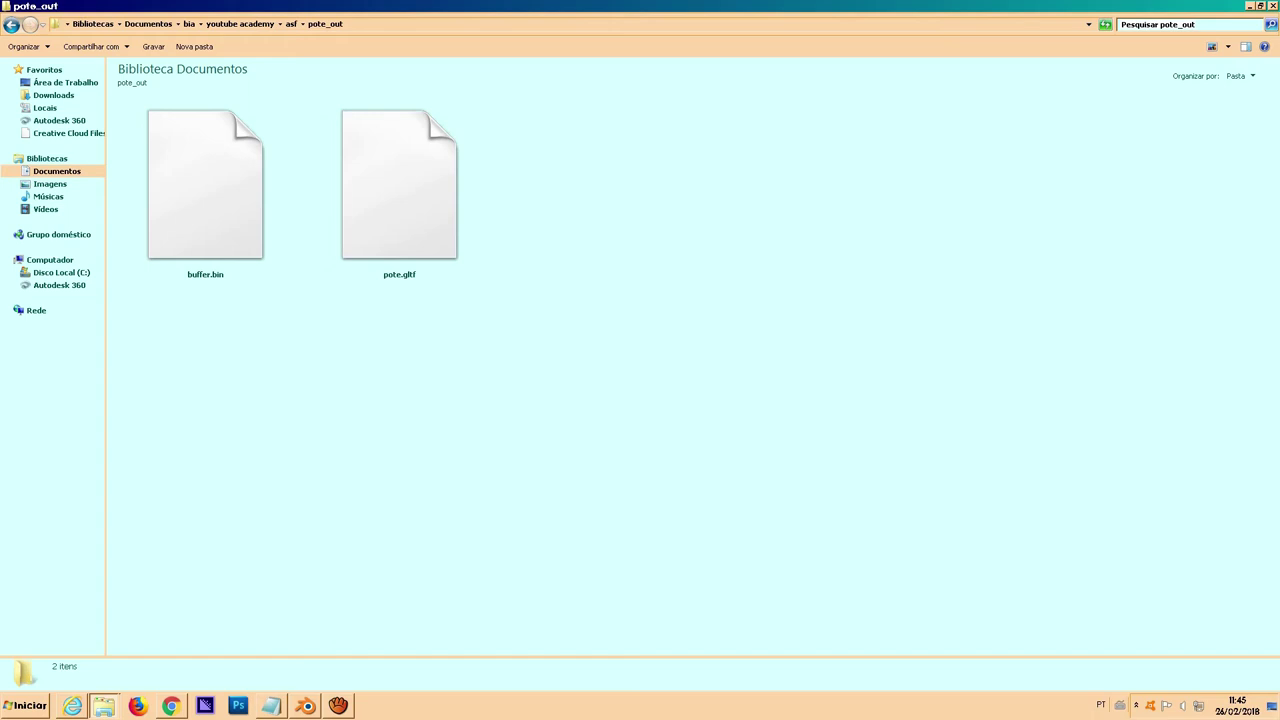
pyautogui.moveTo(584, 221); pyautogui.dragTo(250, 226)
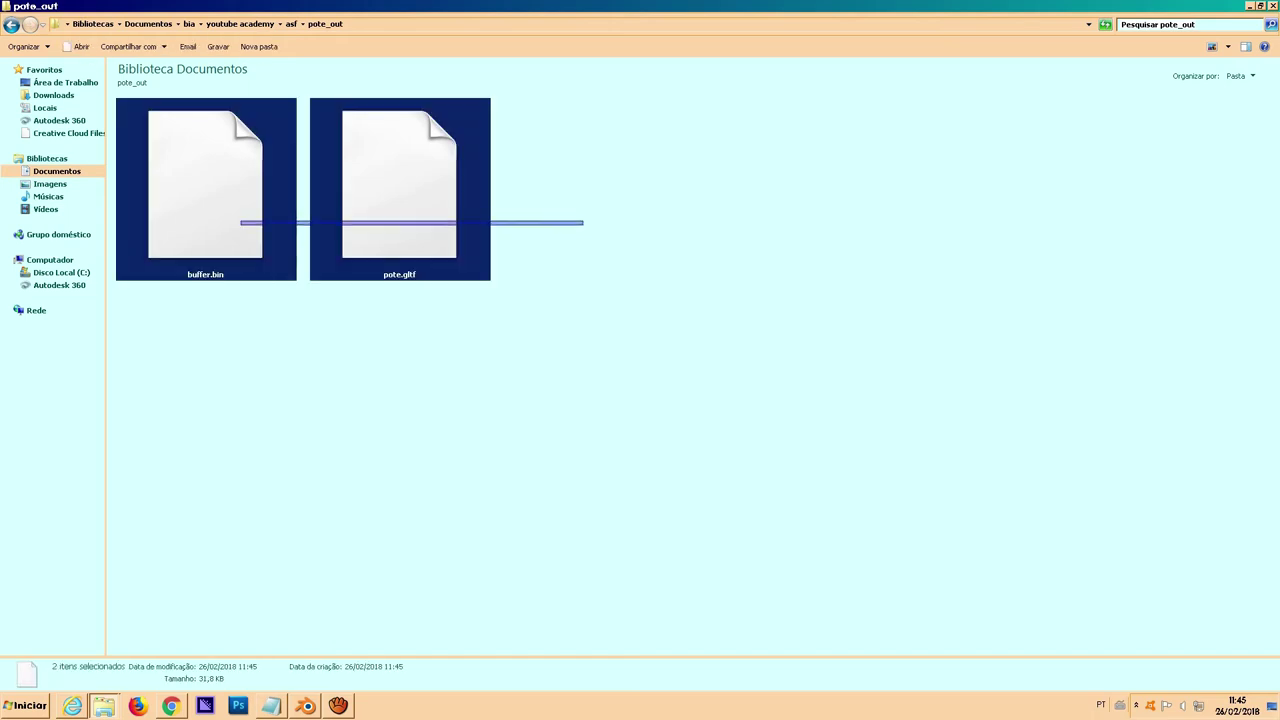
pyautogui.hotkey('alt', 'Tab')
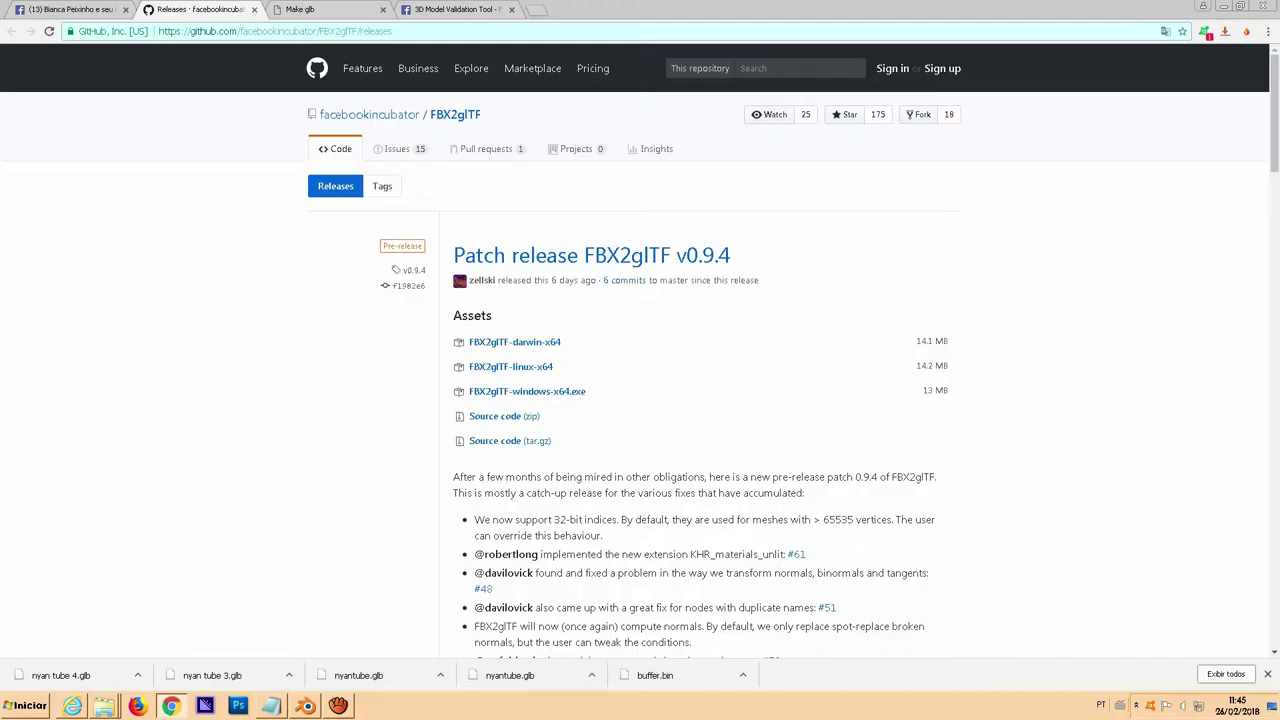
# Pack buffer.bin and pote.gltf into pote.glb on Make glb and show it in pote_out
pyautogui.click(300, 9)
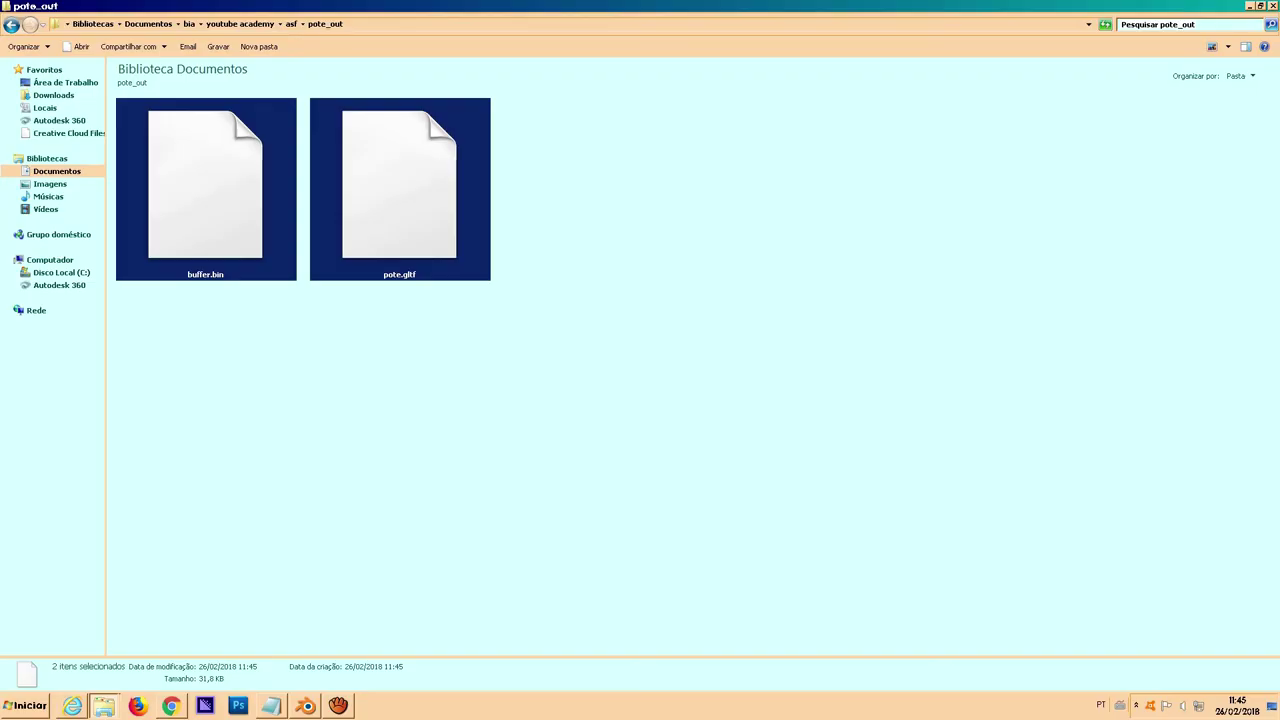
pyautogui.hotkey('alt', 'Tab')
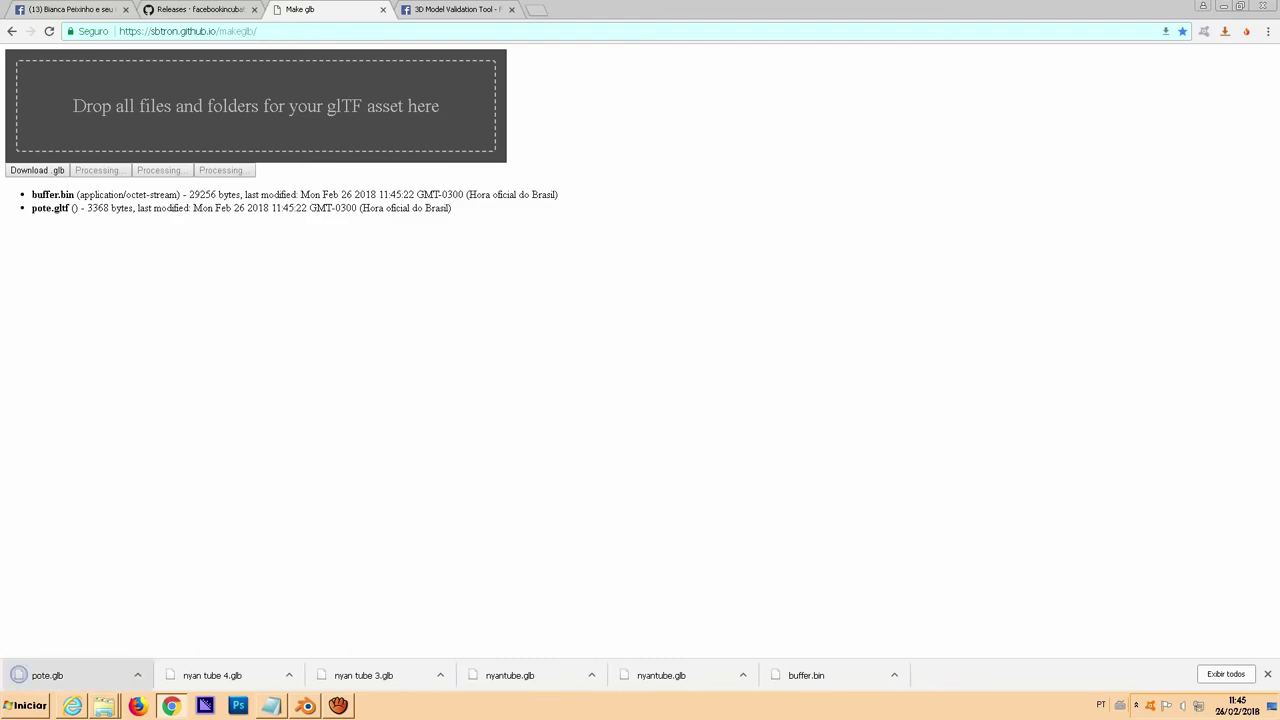
pyautogui.click(137, 675)
pyautogui.click(177, 633)
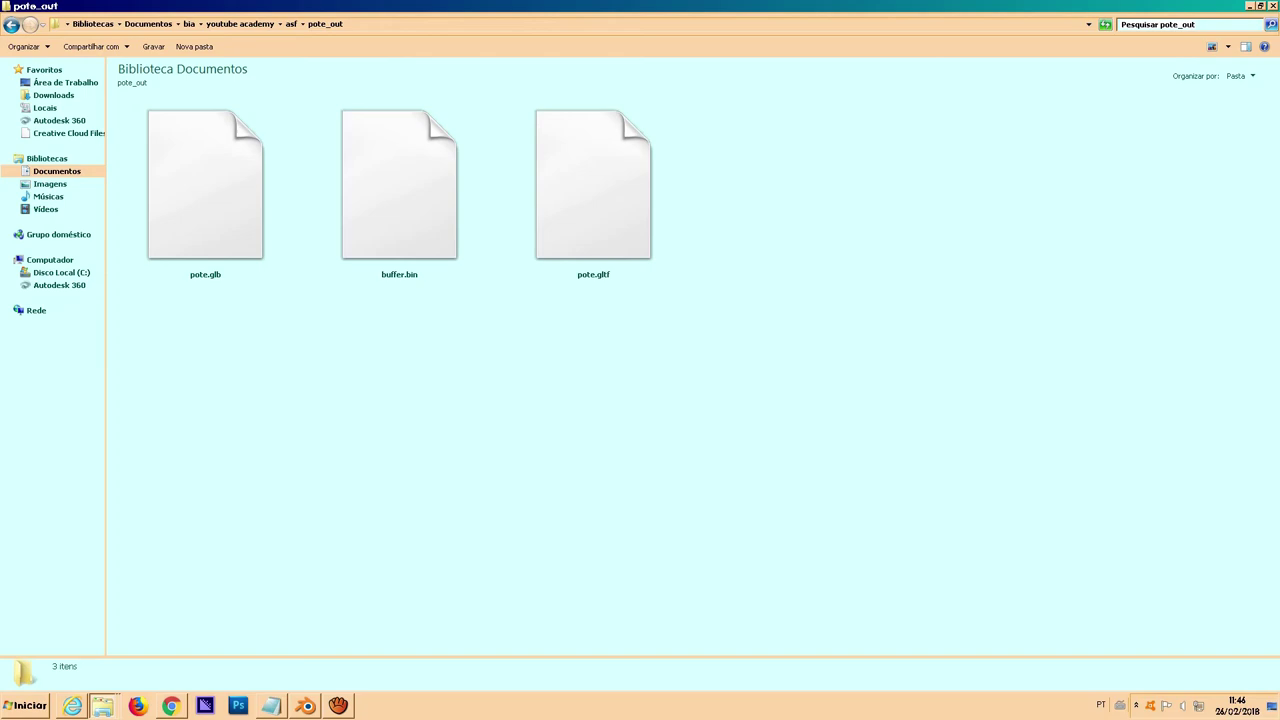
# Load pote.glb from the pote_out folder into the Facebook 3D Model Validation Tool
pyautogui.hotkey('alt', 'Tab')
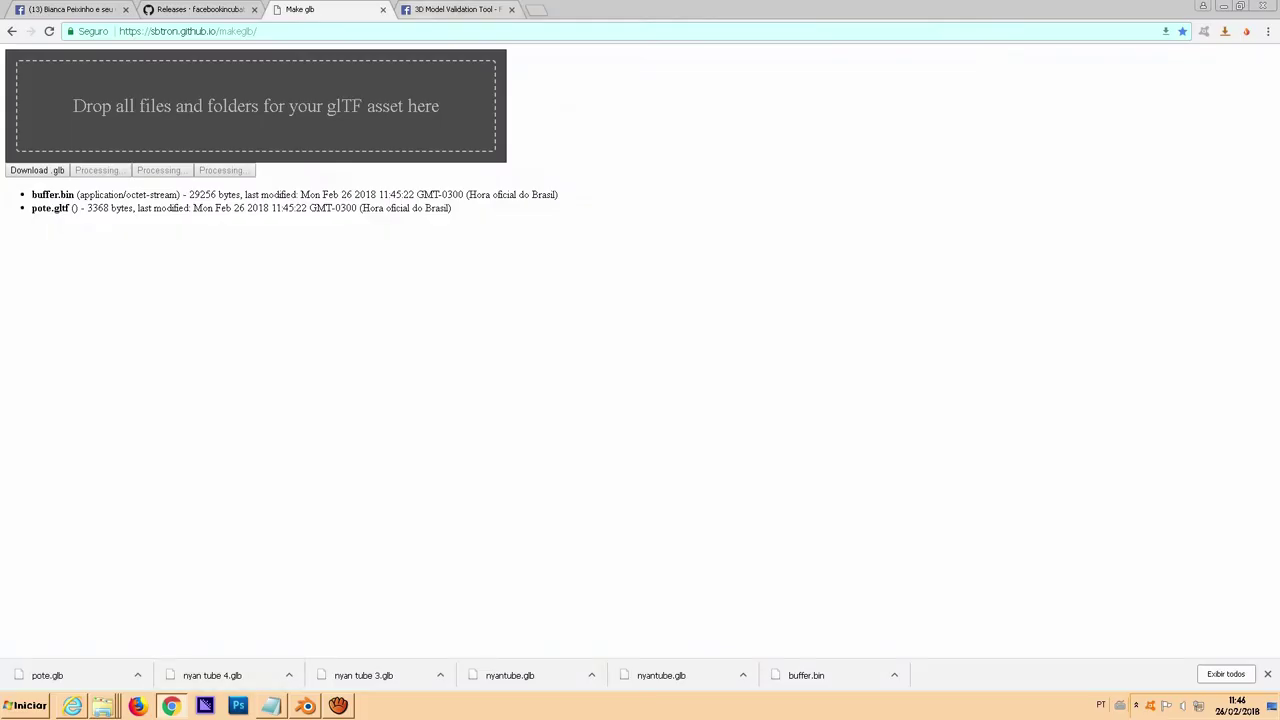
pyautogui.click(455, 9)
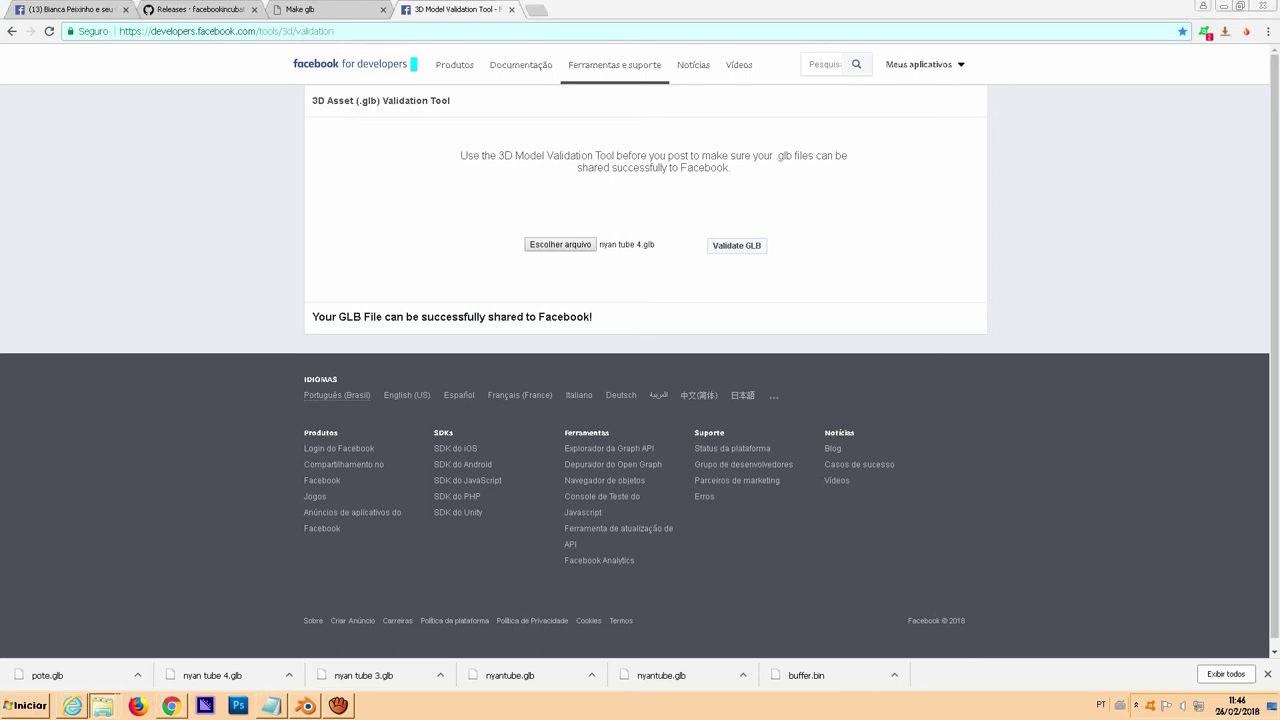
pyautogui.hotkey('alt', 'Tab')
pyautogui.click(205, 185)
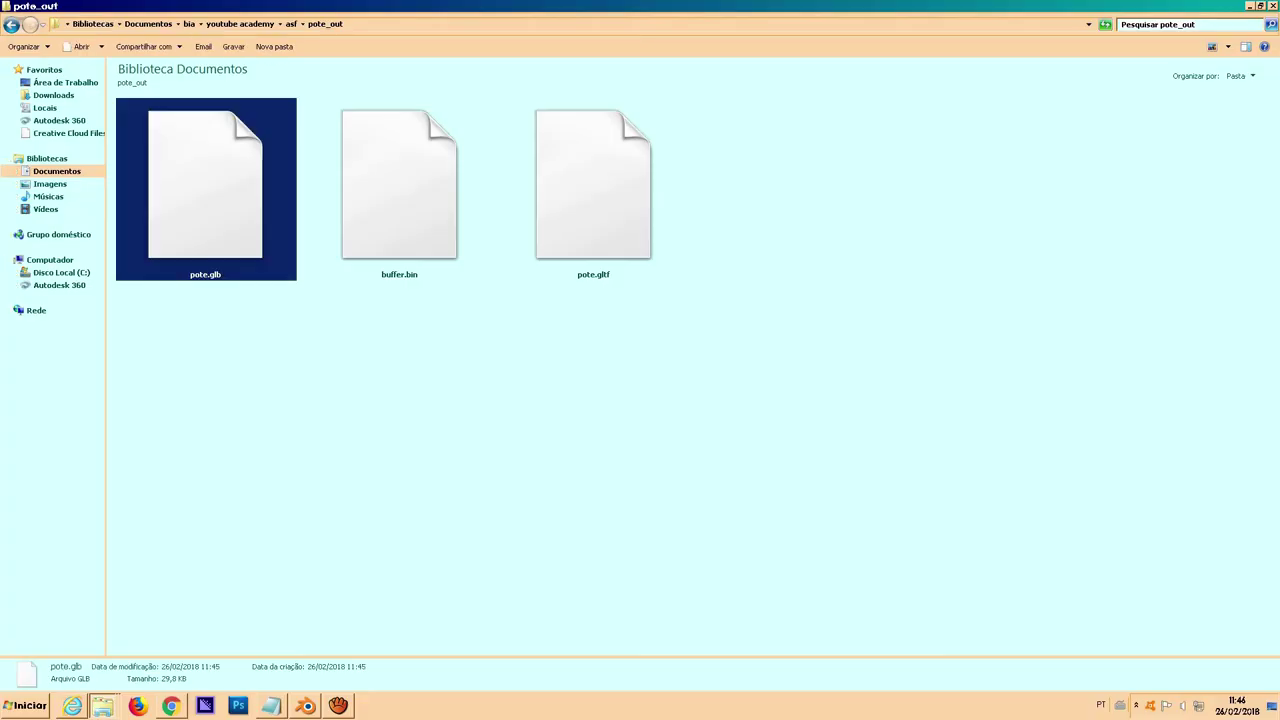
pyautogui.hotkey('alt', 'Tab')
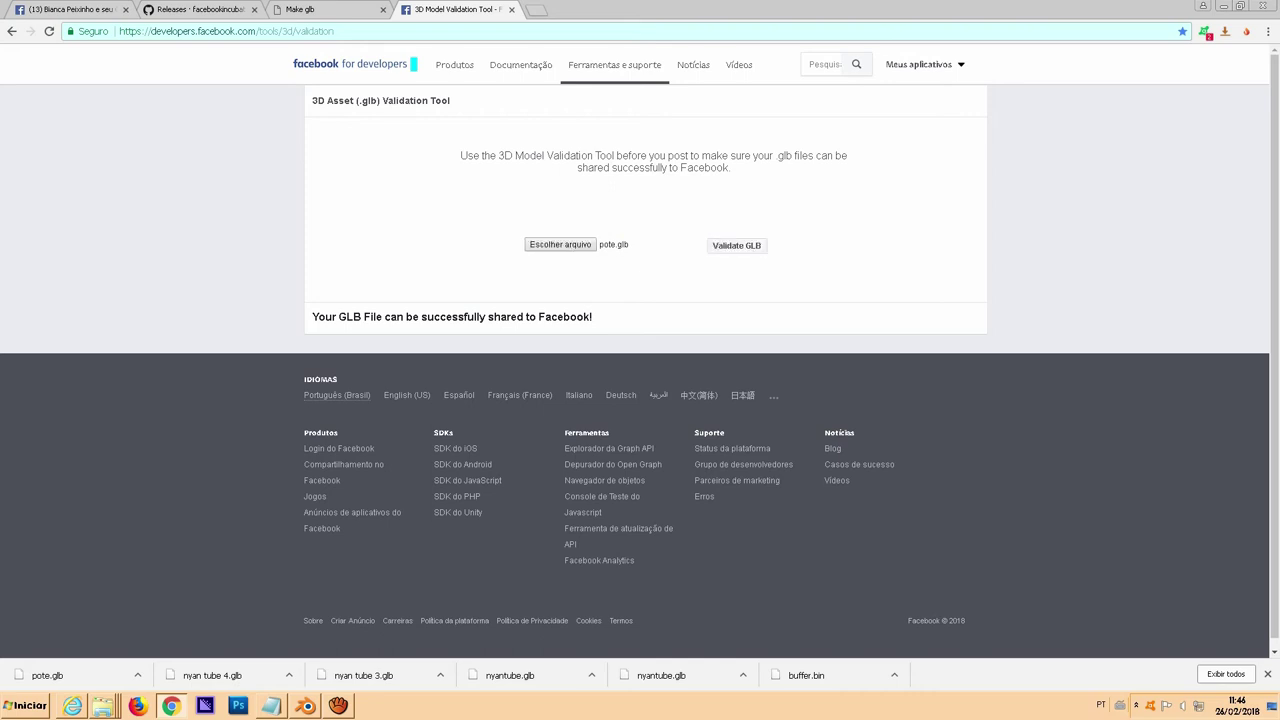
# Read the successful validation result confirming pote.glb can be shared to Facebook
pyautogui.moveTo(312, 317); pyautogui.dragTo(592, 317)
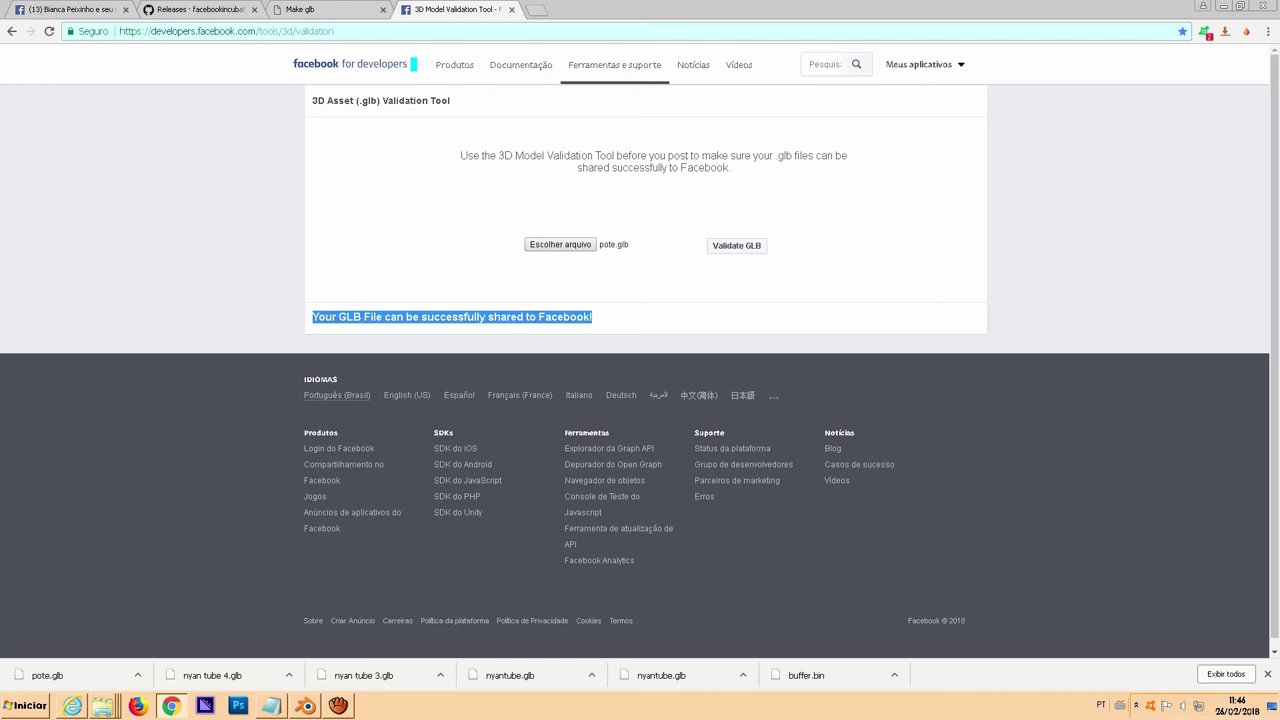
pyautogui.click(592, 317)
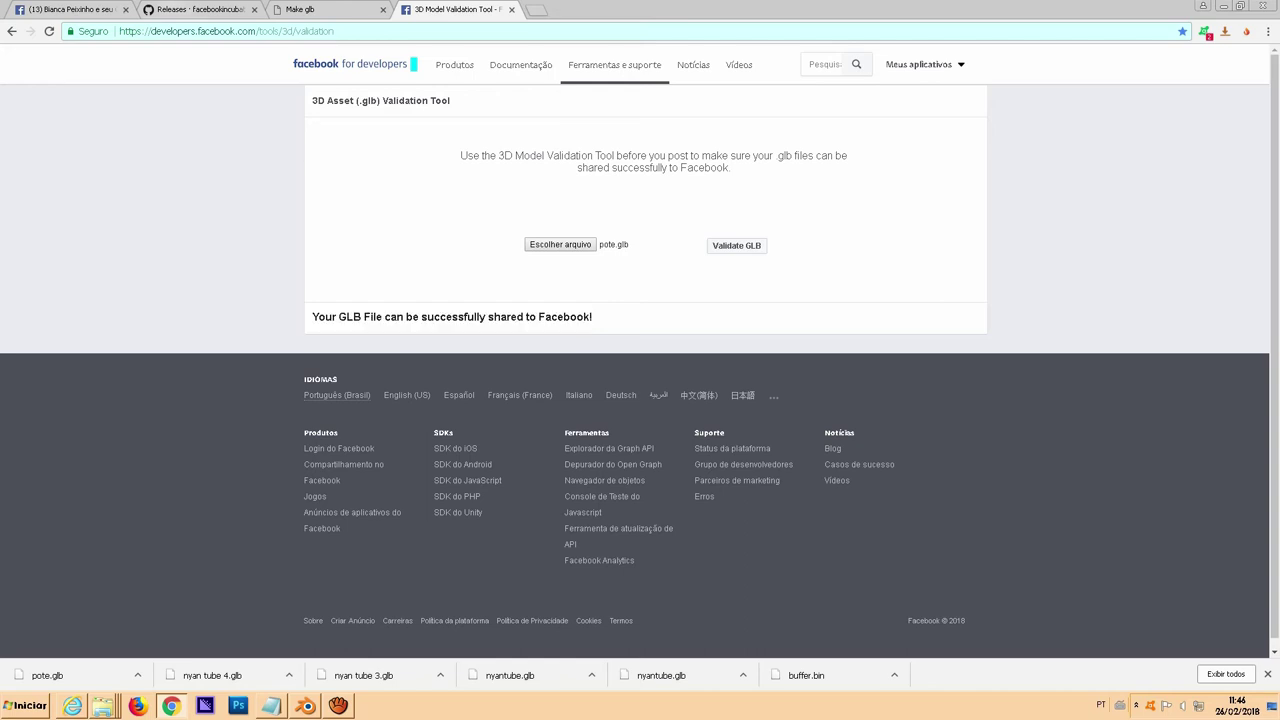
pyautogui.click(80, 9)
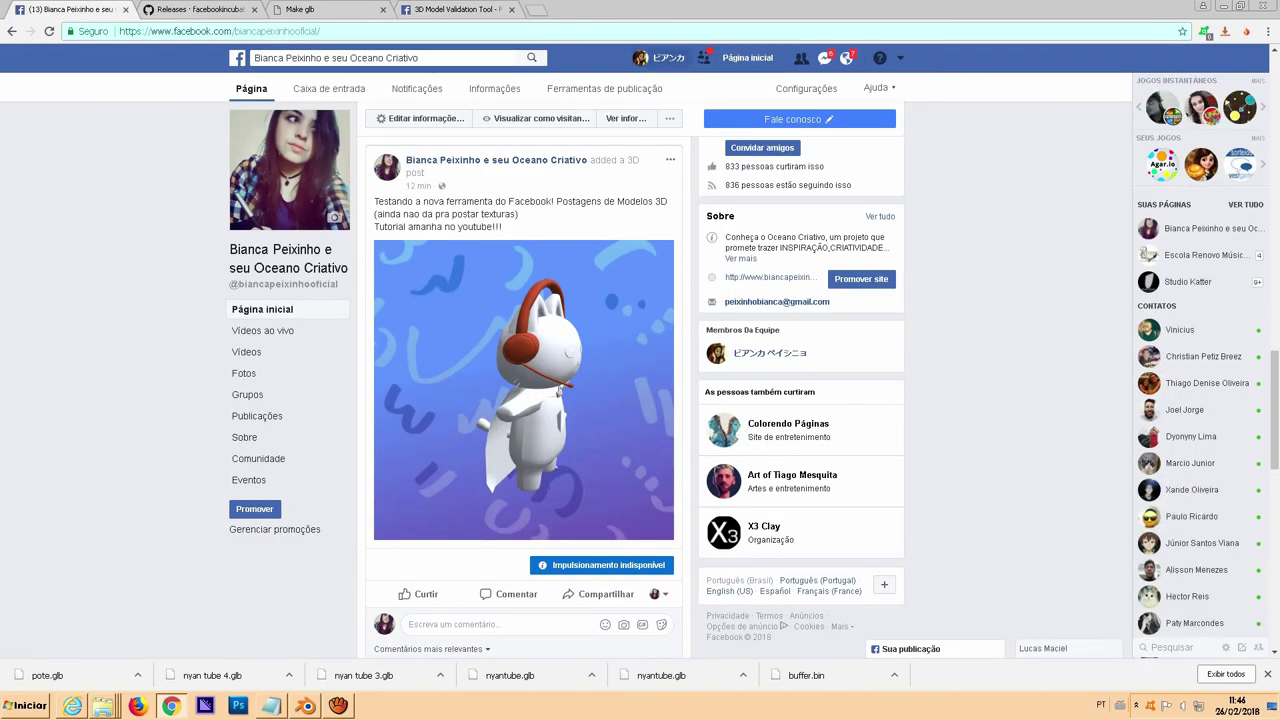
# Open the personal profile timeline and start a new post in the composer
pyautogui.click(658, 57)
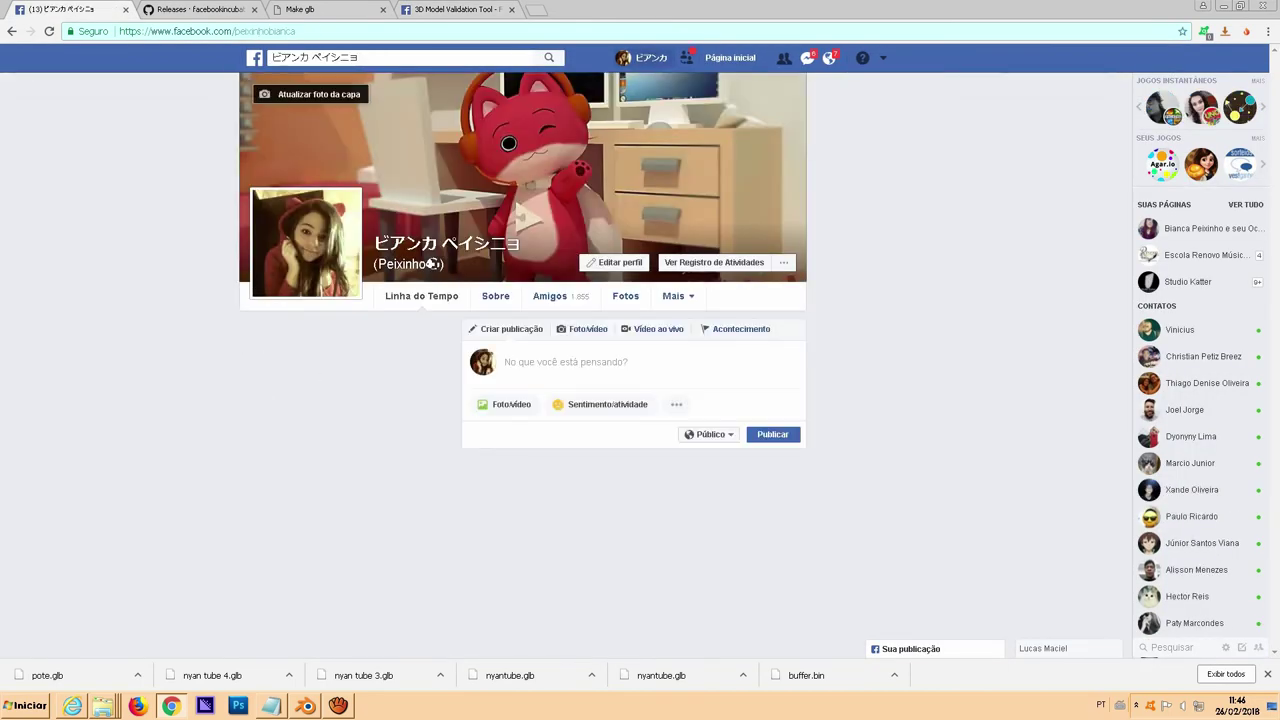
pyautogui.scroll(-1, 620, 400)
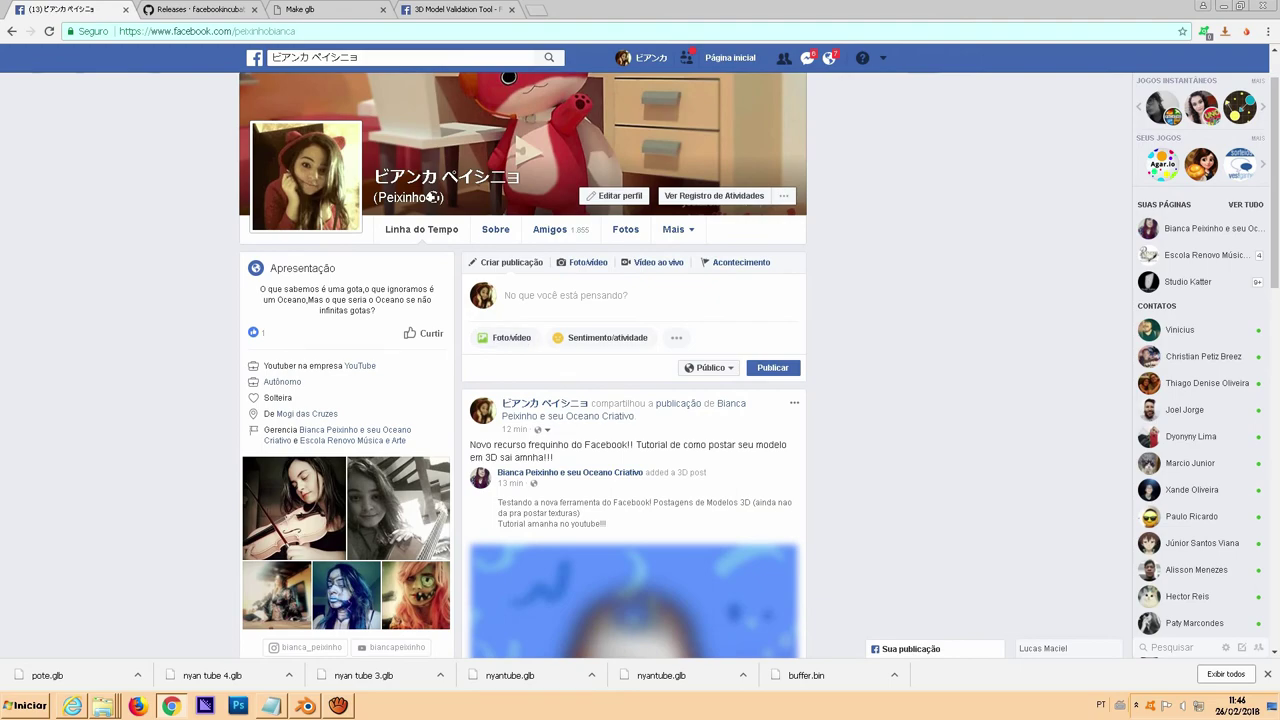
pyautogui.click(565, 295)
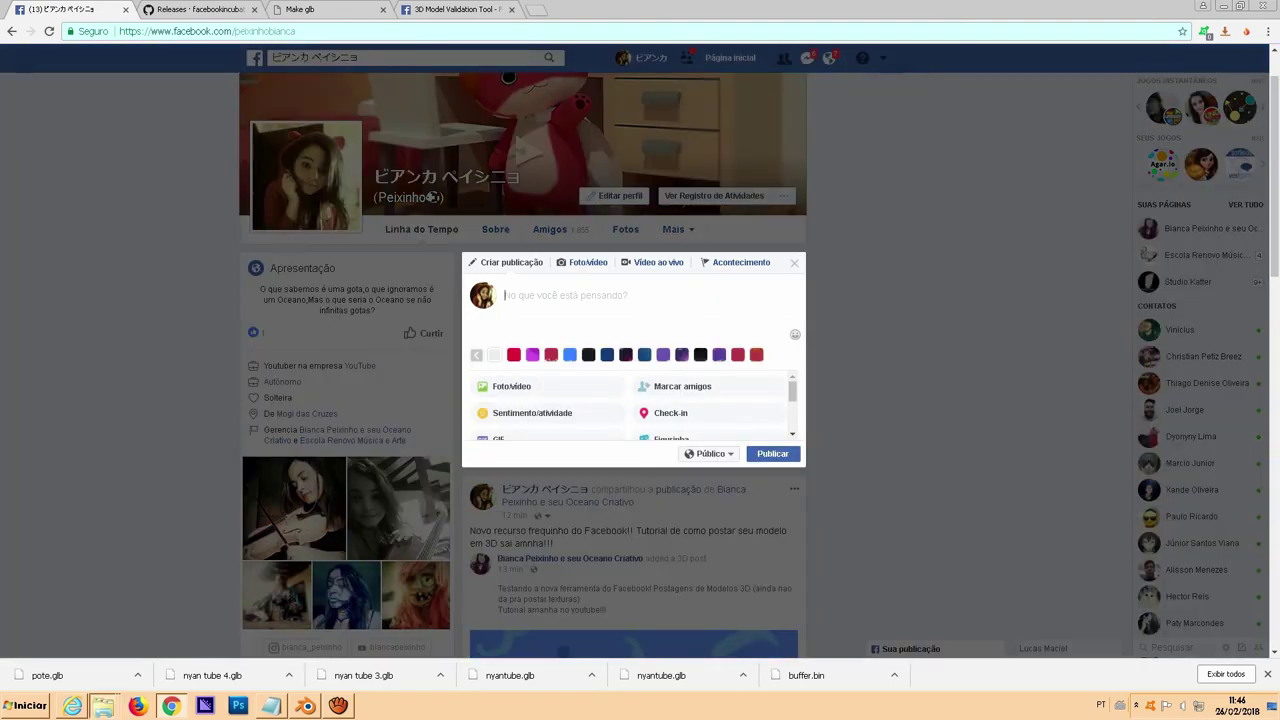
pyautogui.hotkey('alt', 'Tab')
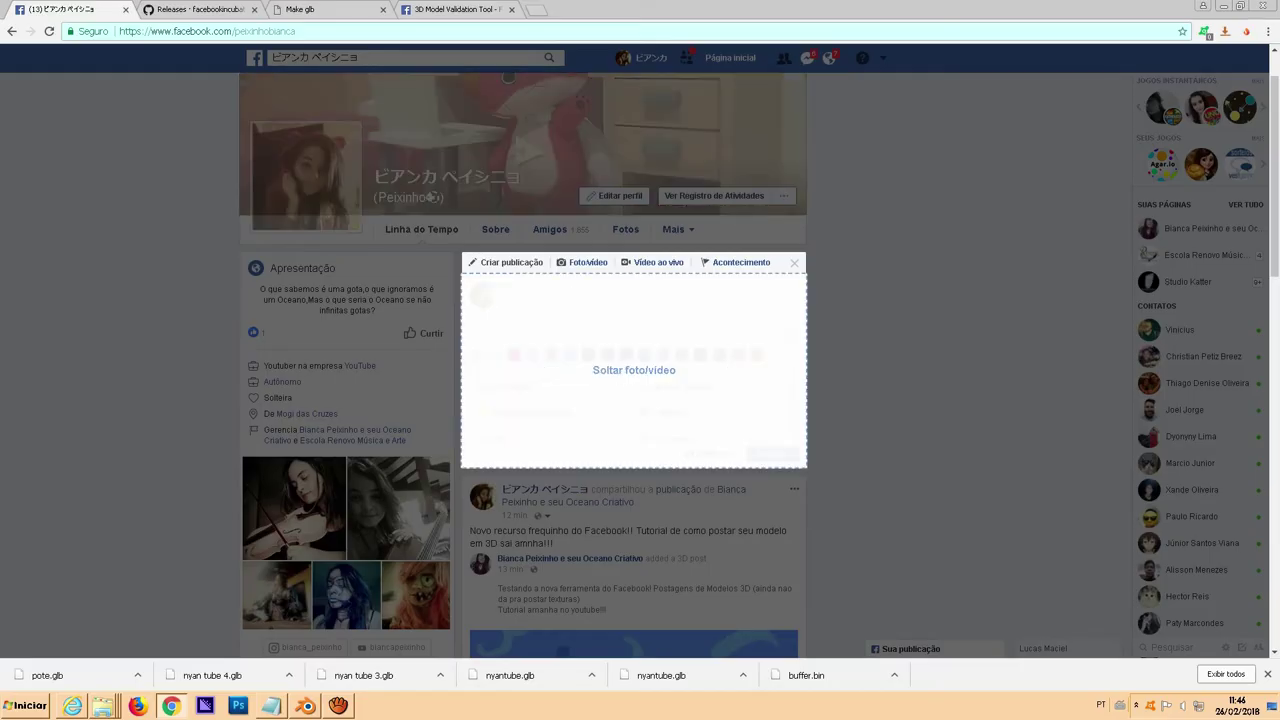
# Attach pote.glb as a 3D model, caption it 'nova ferrramenta' and publish the post
pyautogui.moveTo(510, 675); pyautogui.dragTo(634, 400)
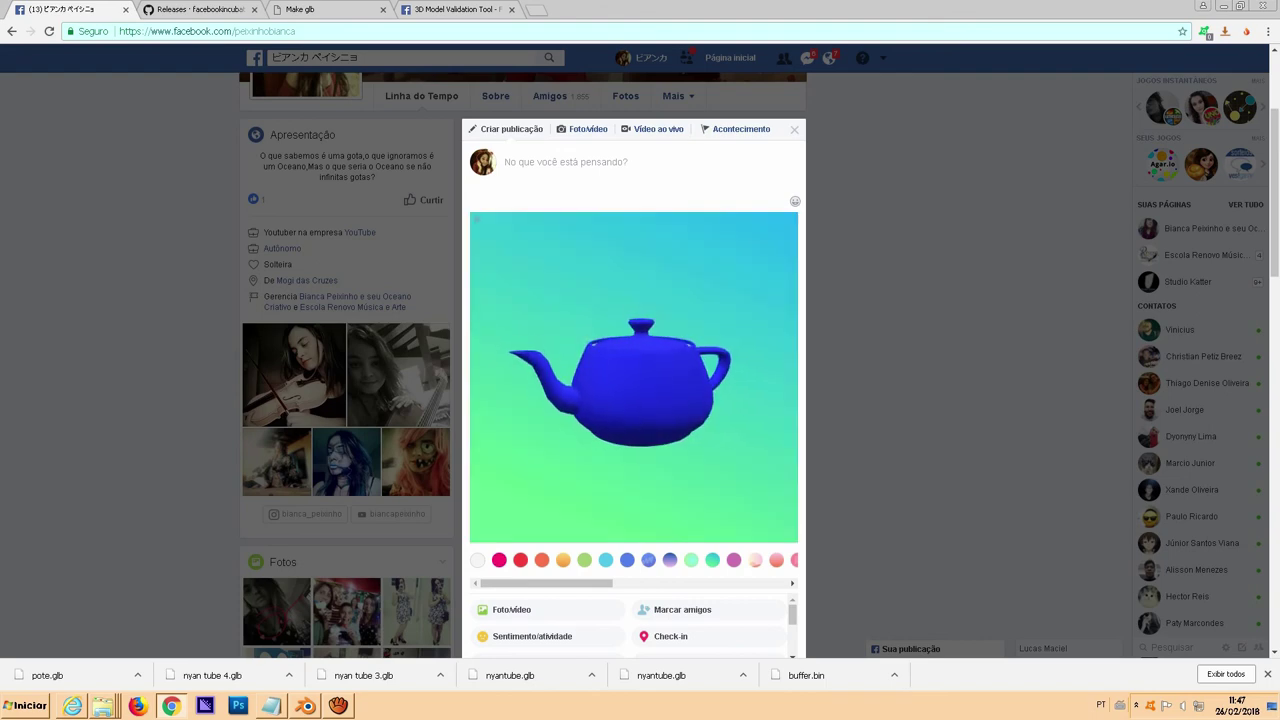
pyautogui.write('nova ferrramenta')
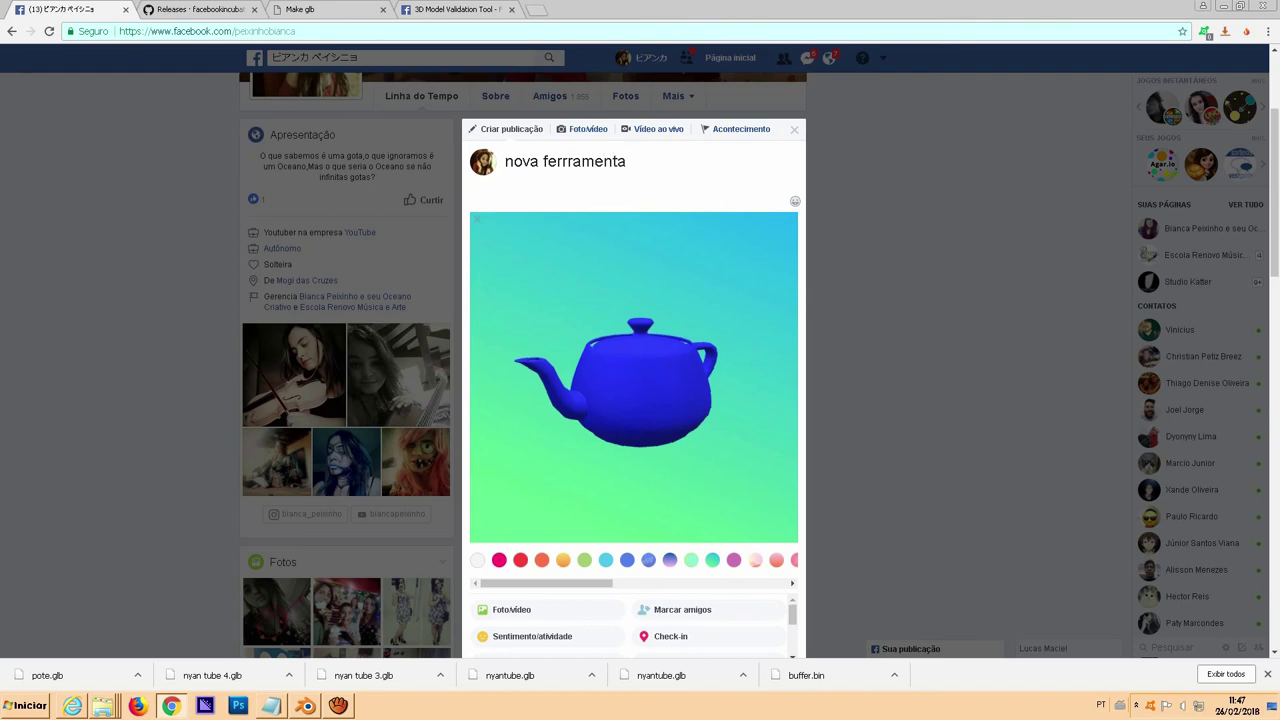
pyautogui.scroll(-1, 634, 350)
pyautogui.click(772, 543)
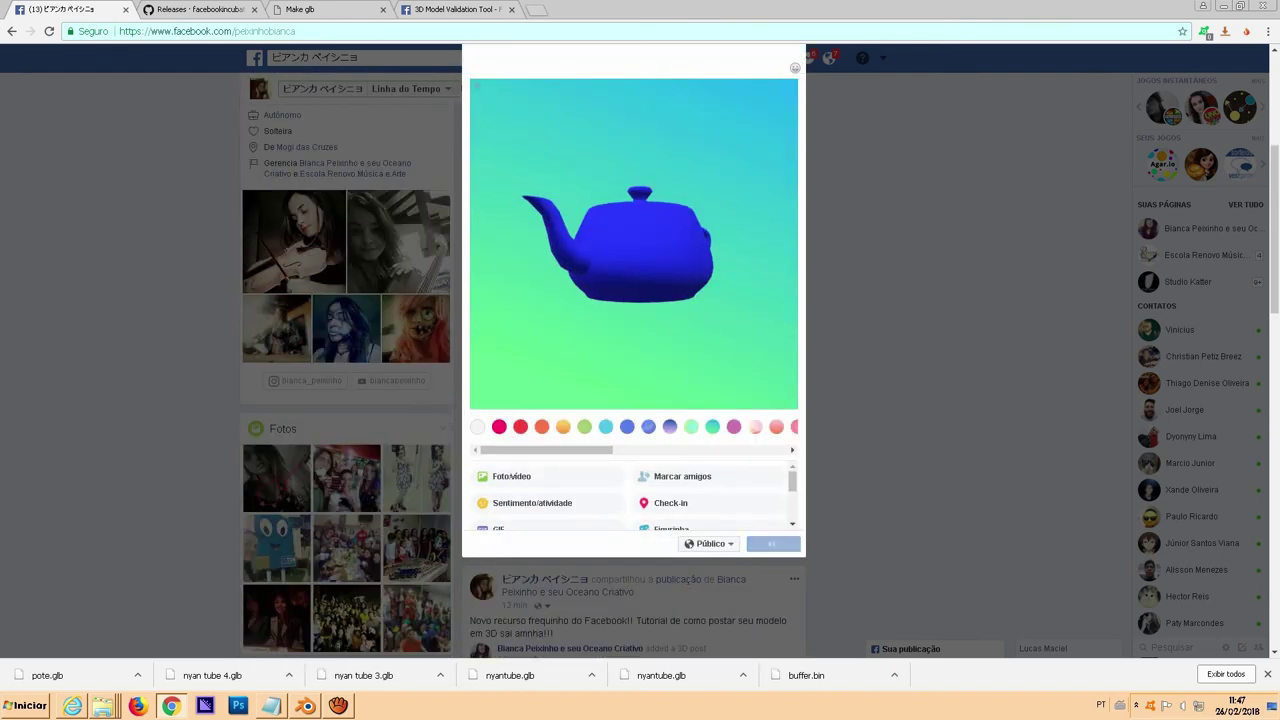